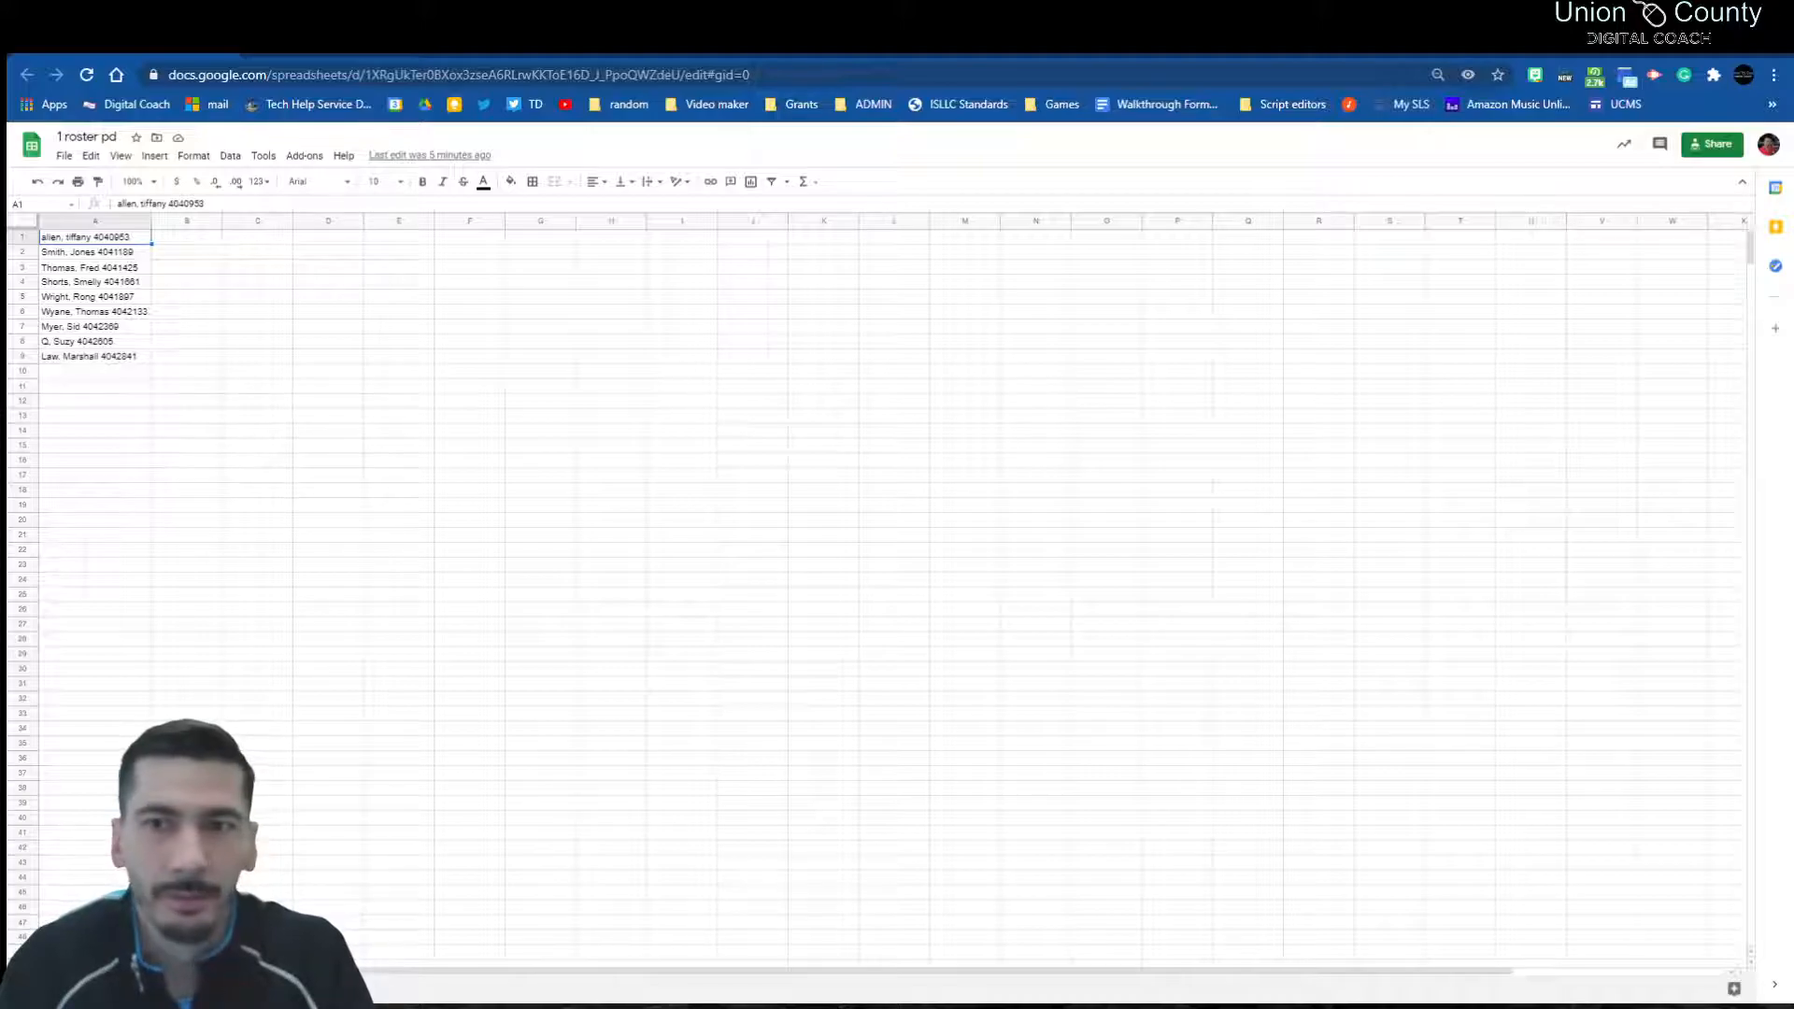
Step: Zoom the browser page in one step and select the roster entries in A1:A9
left_click(1304, 74)
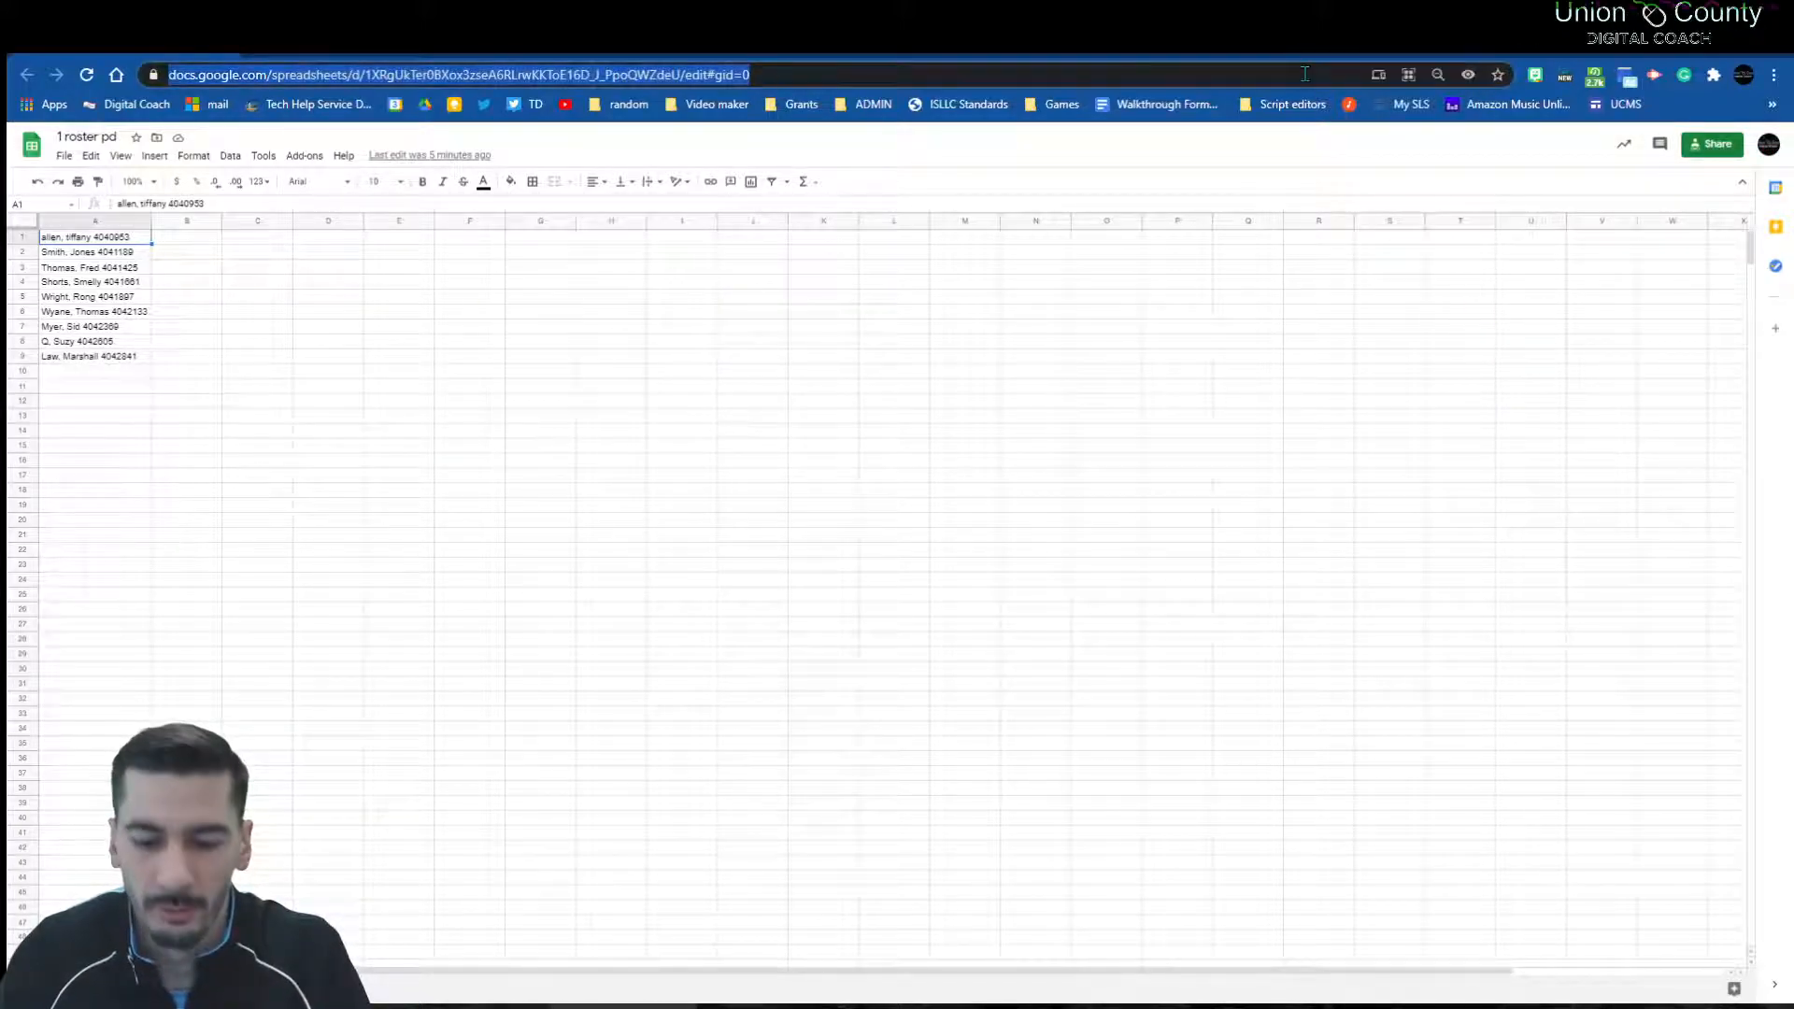
key("ctrl+plus")
key("ctrl+plus")
key("ctrl+plus")
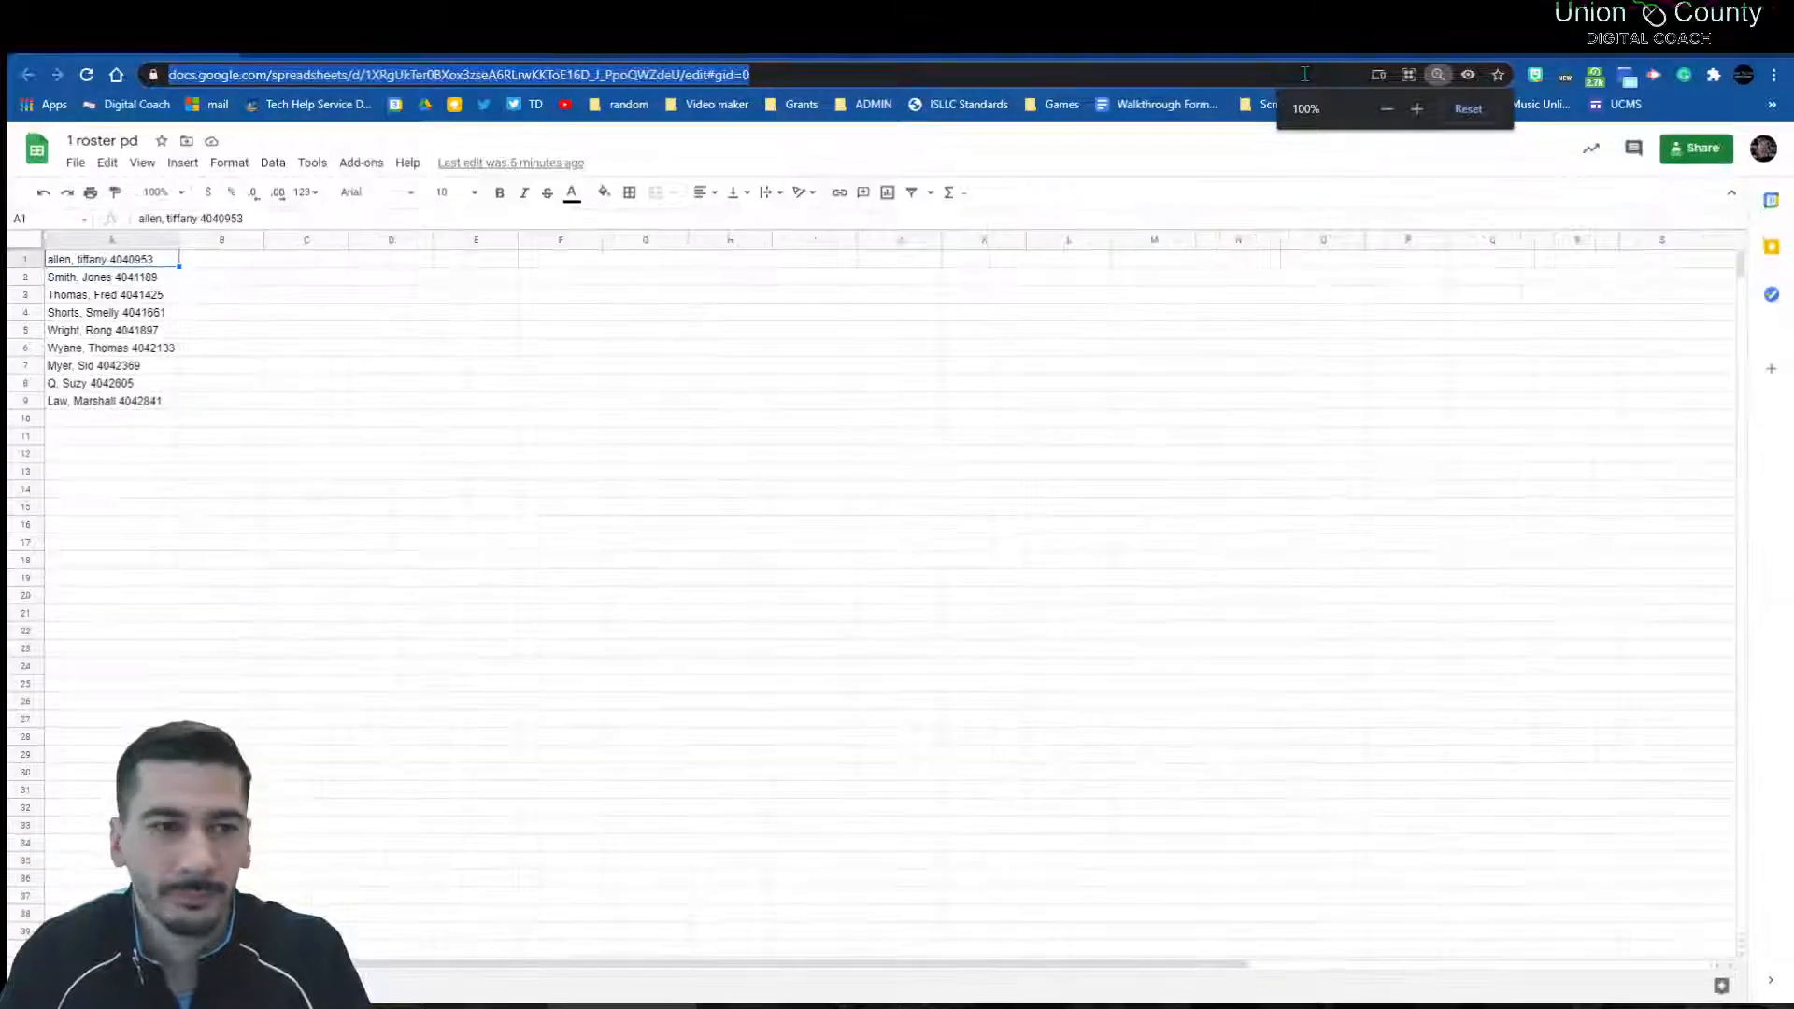
key("ctrl+plus")
key("ctrl+plus")
key("ctrl+plus")
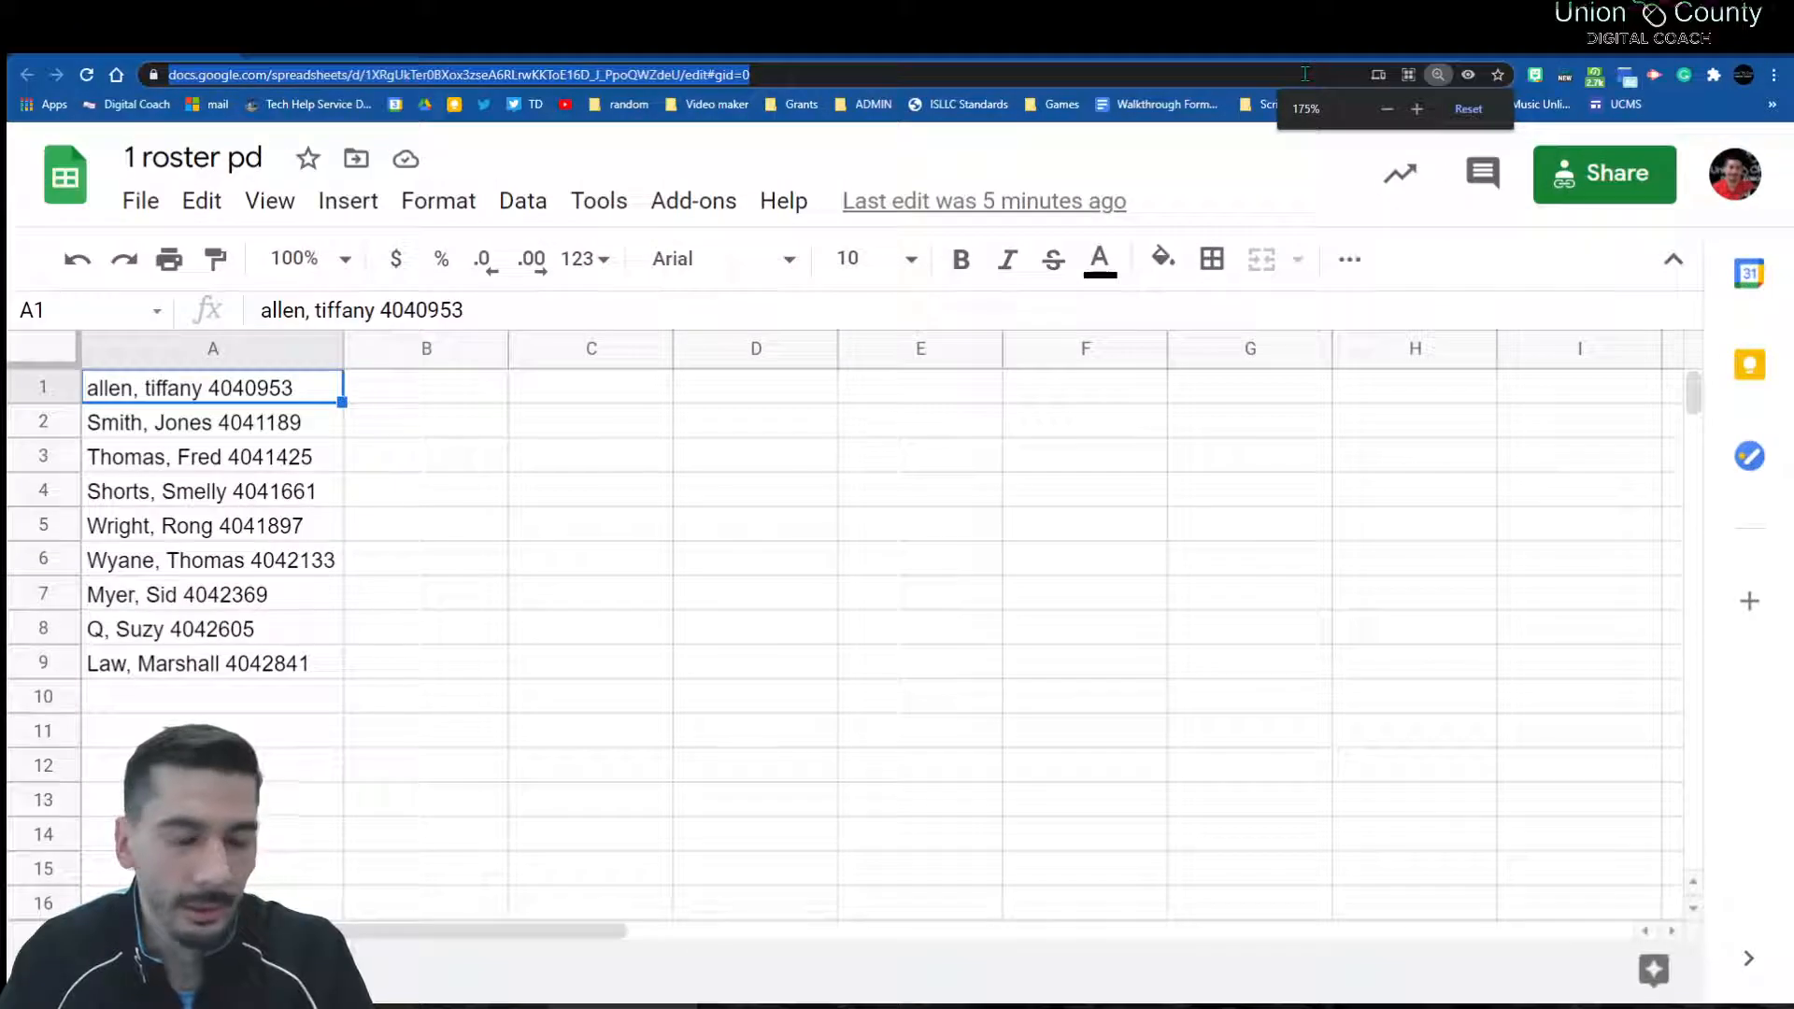
key("ctrl+minus")
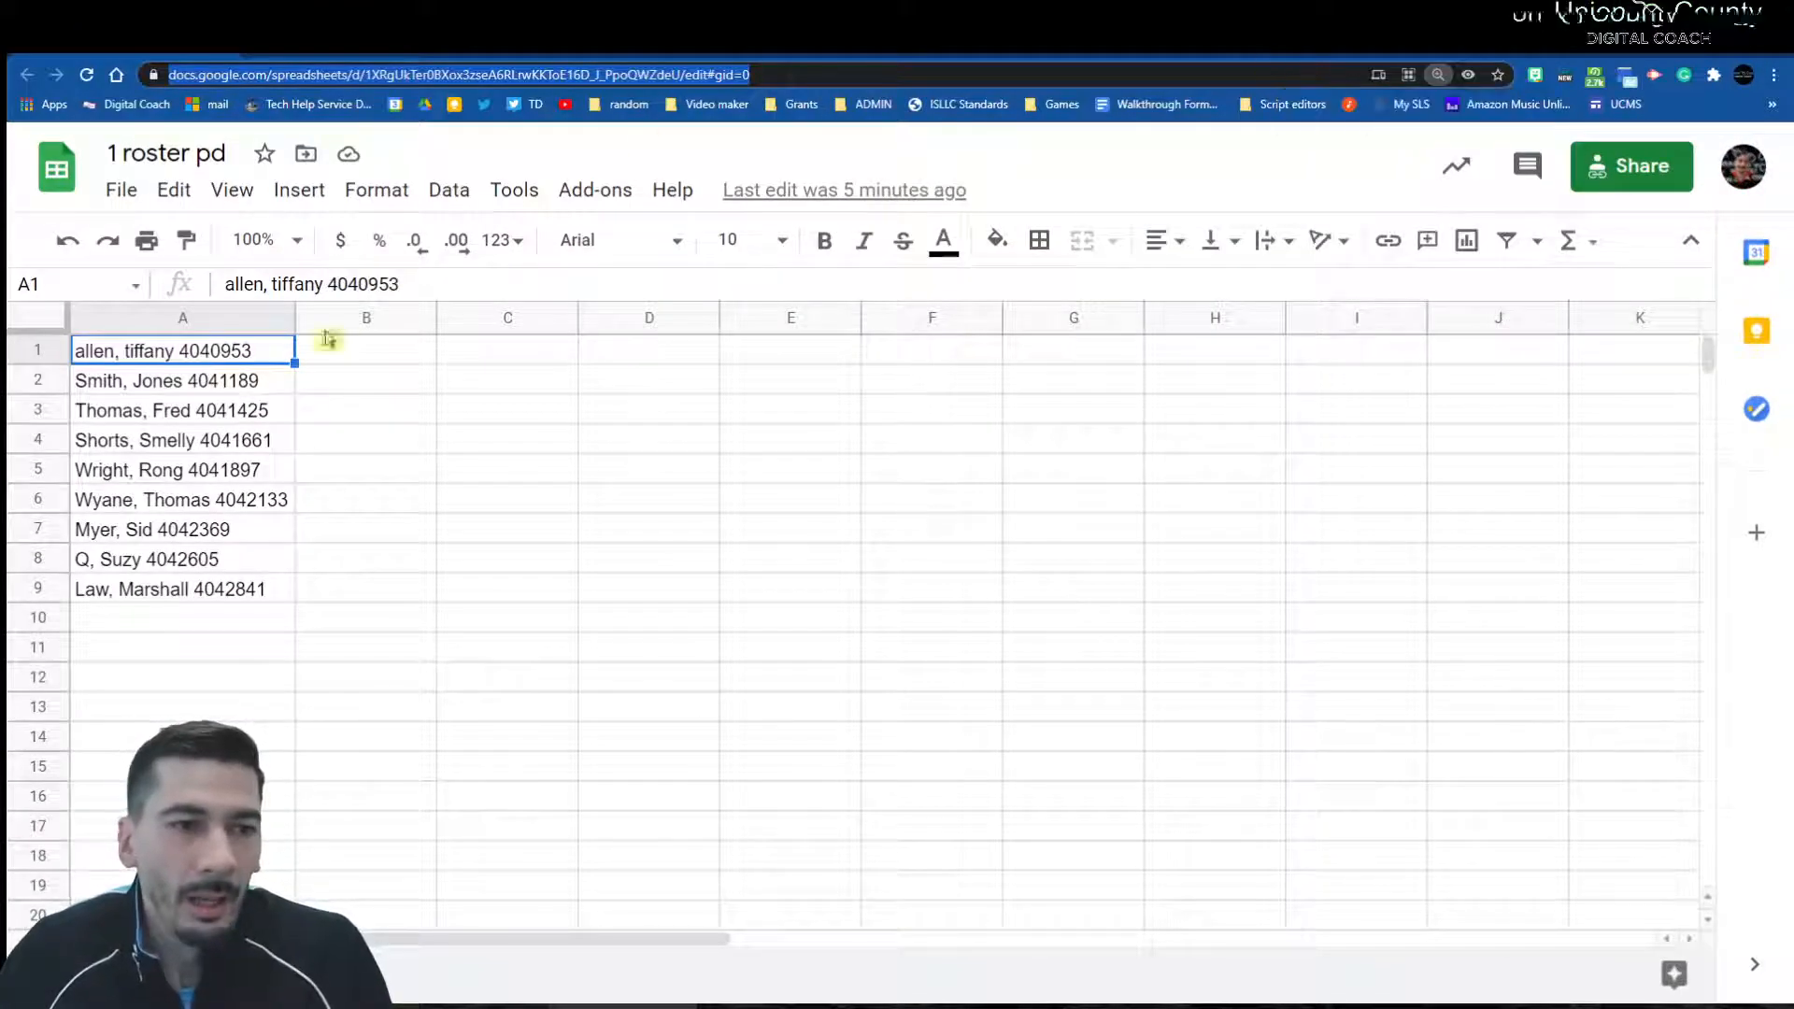
left_click(400, 361)
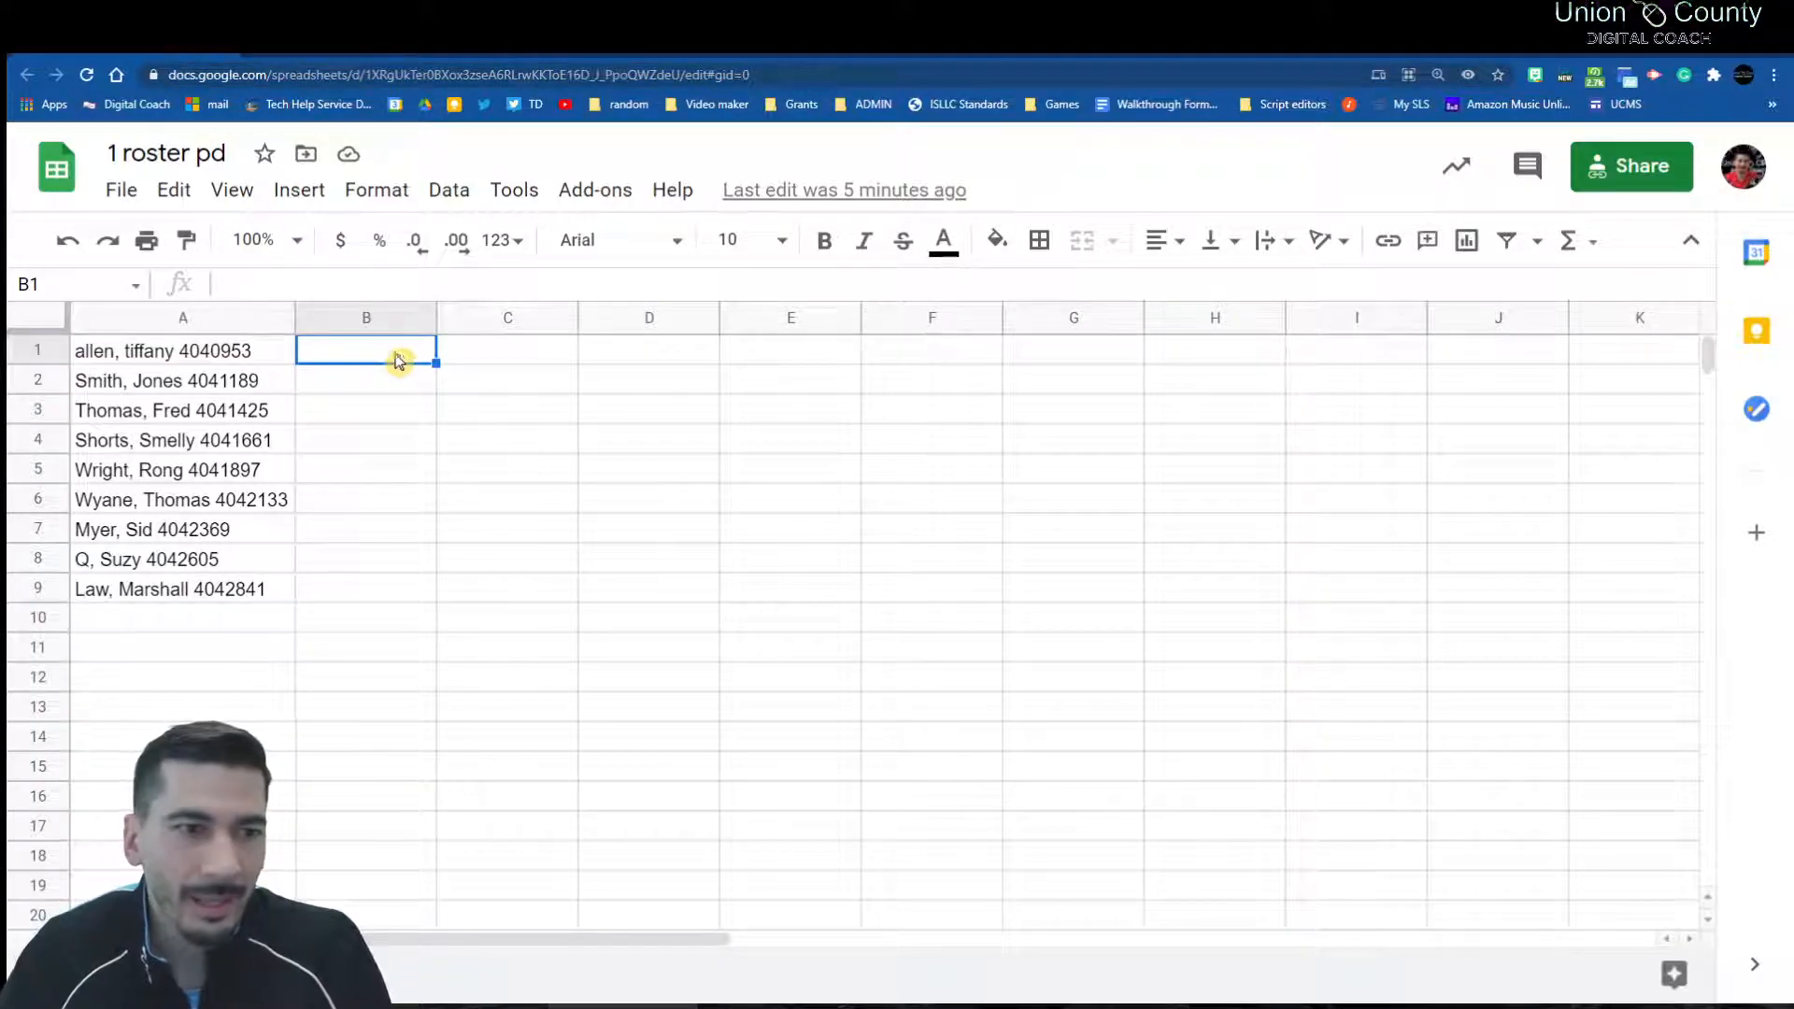
left_click_drag(188, 352, 160, 593)
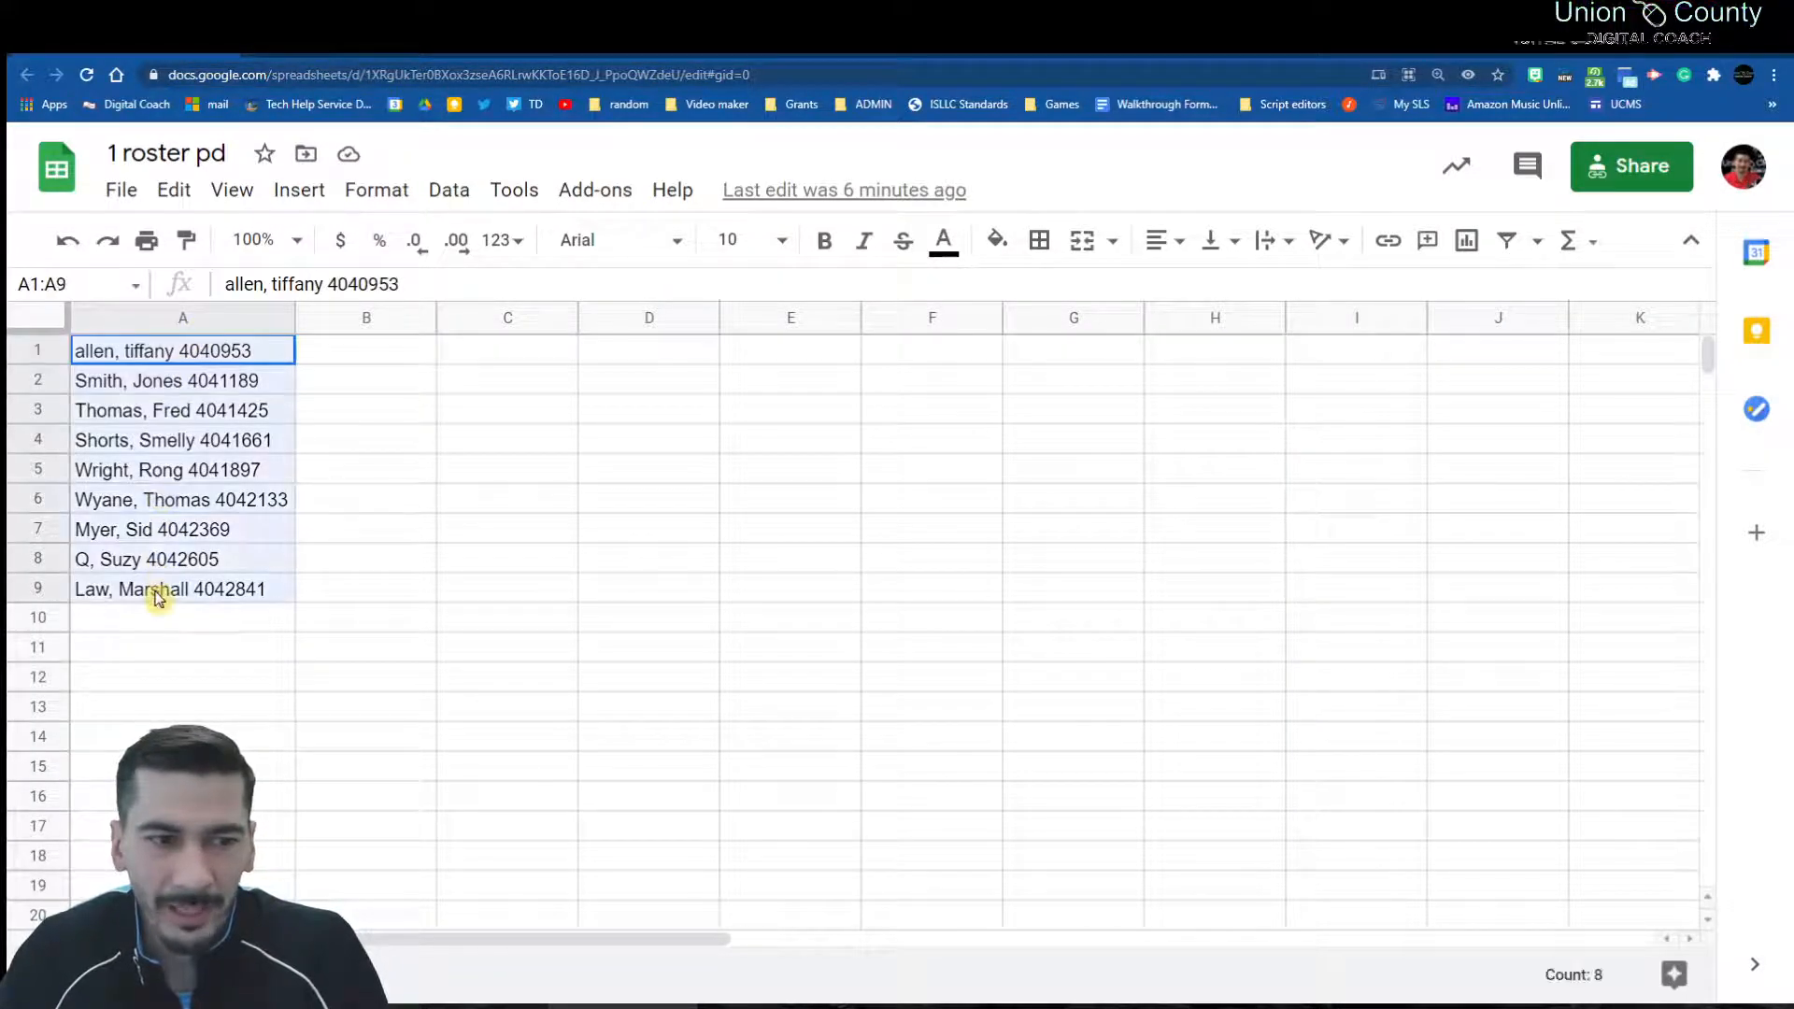
left_click(358, 358)
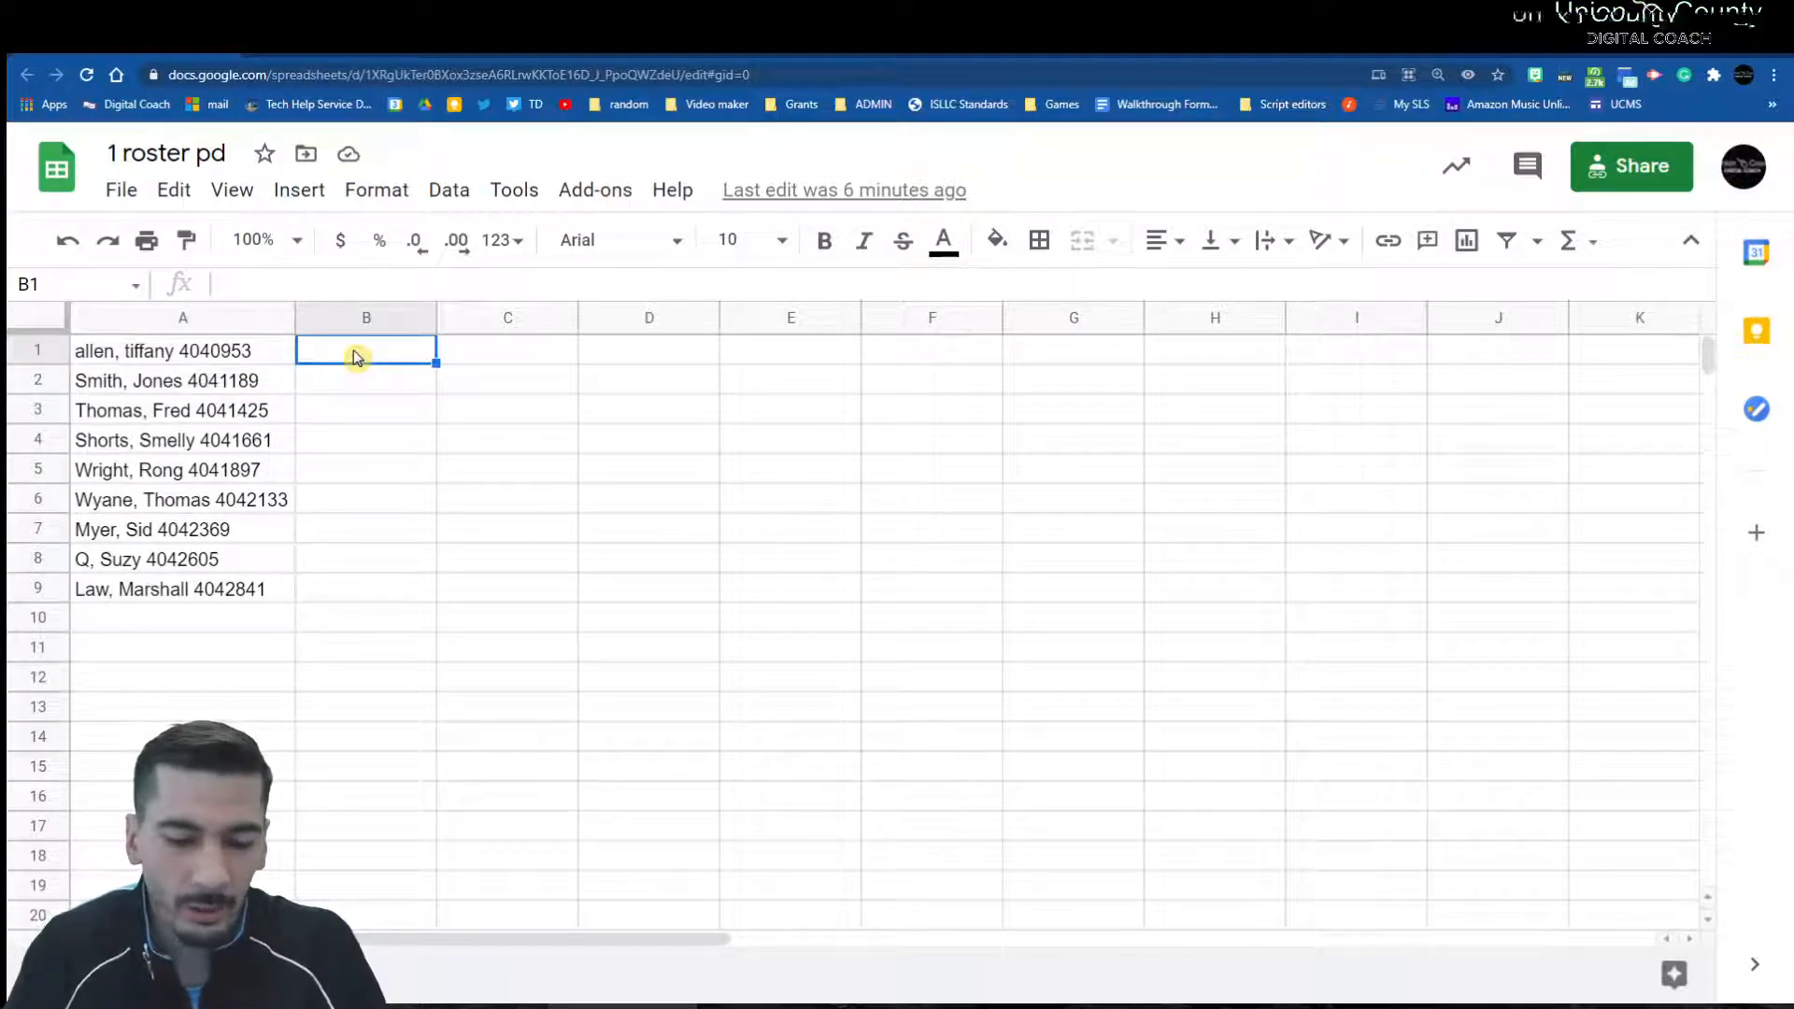
Step: Enter =SPLIT(A1) in B1, see its #N/A argument error, and reopen the formula
type("=spl")
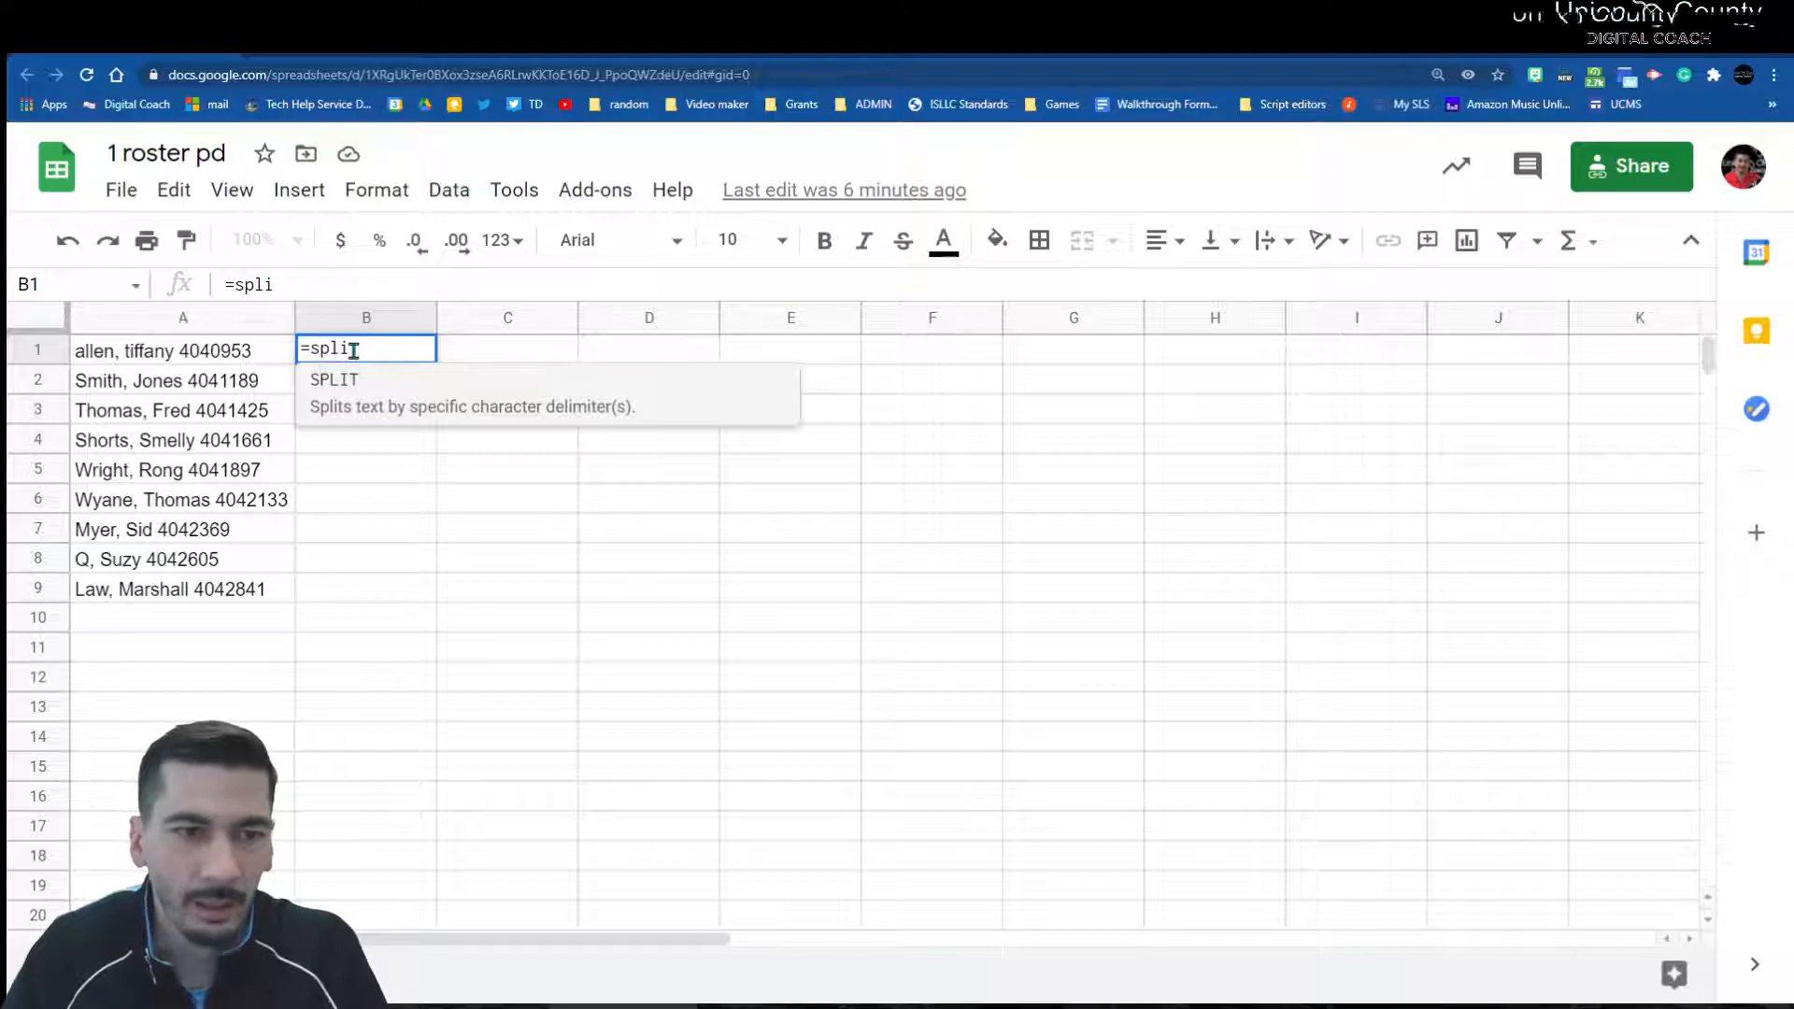
left_click(320, 400)
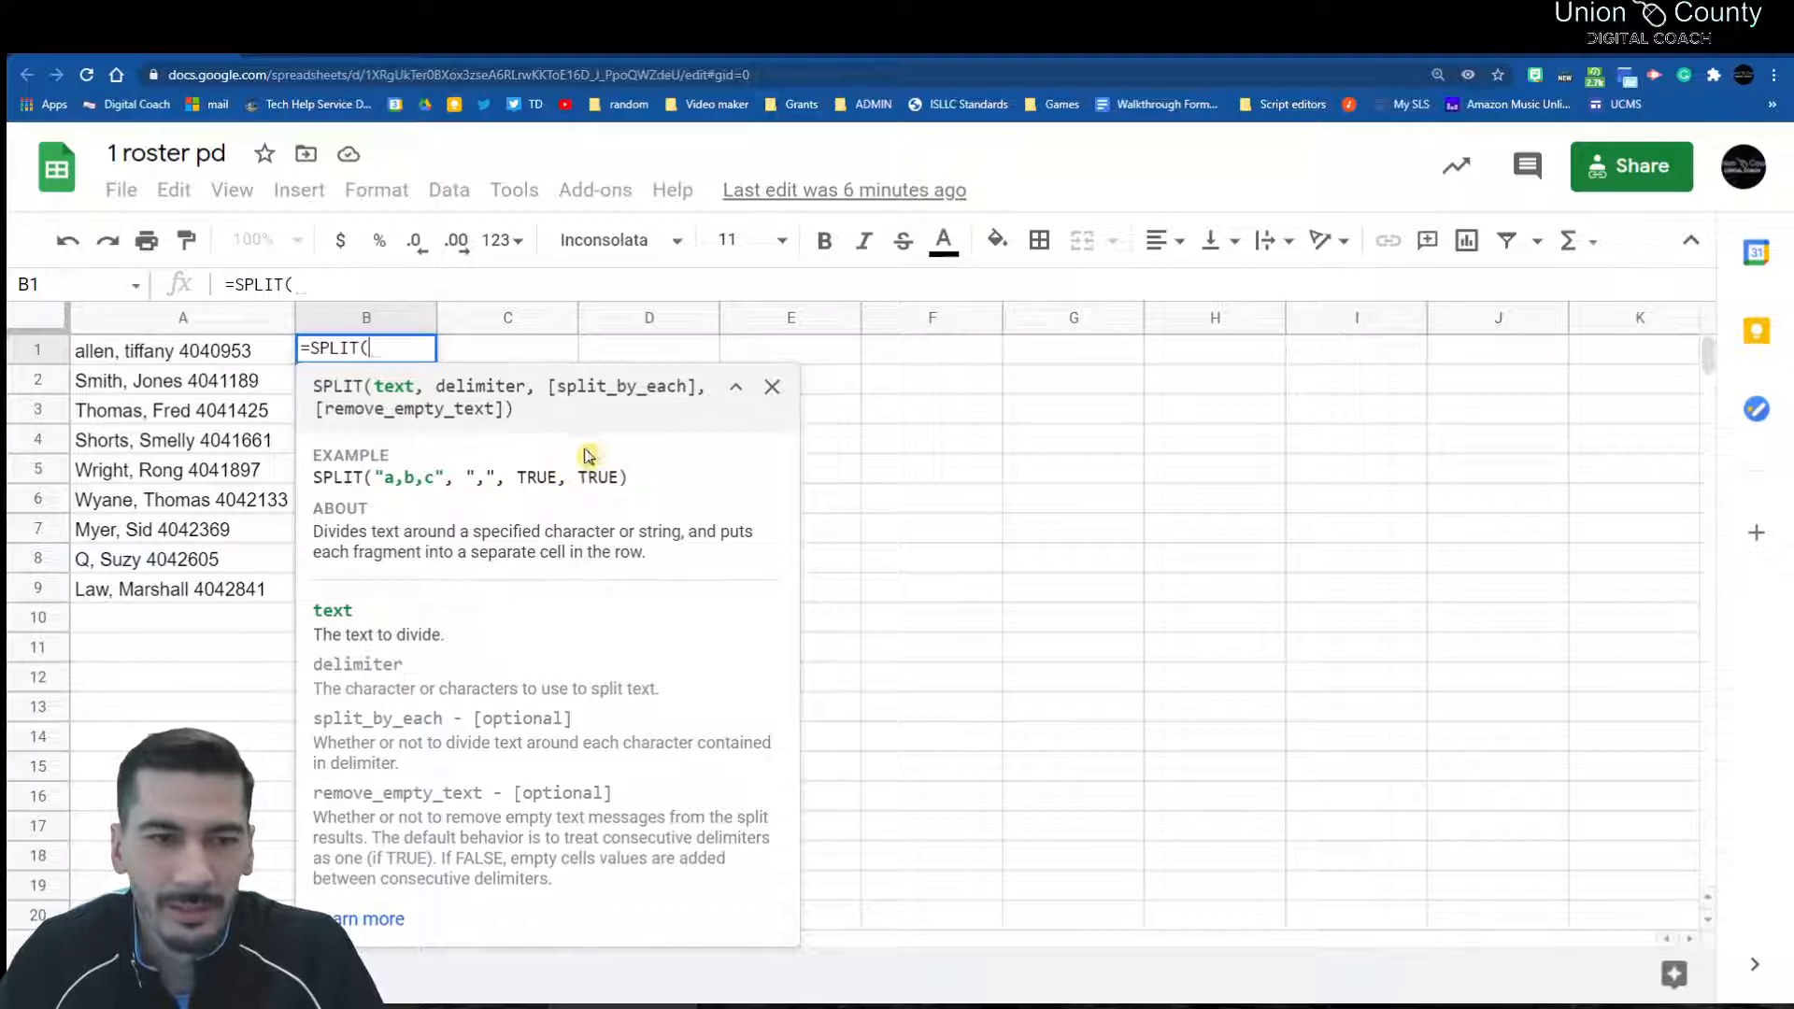
left_click(198, 361)
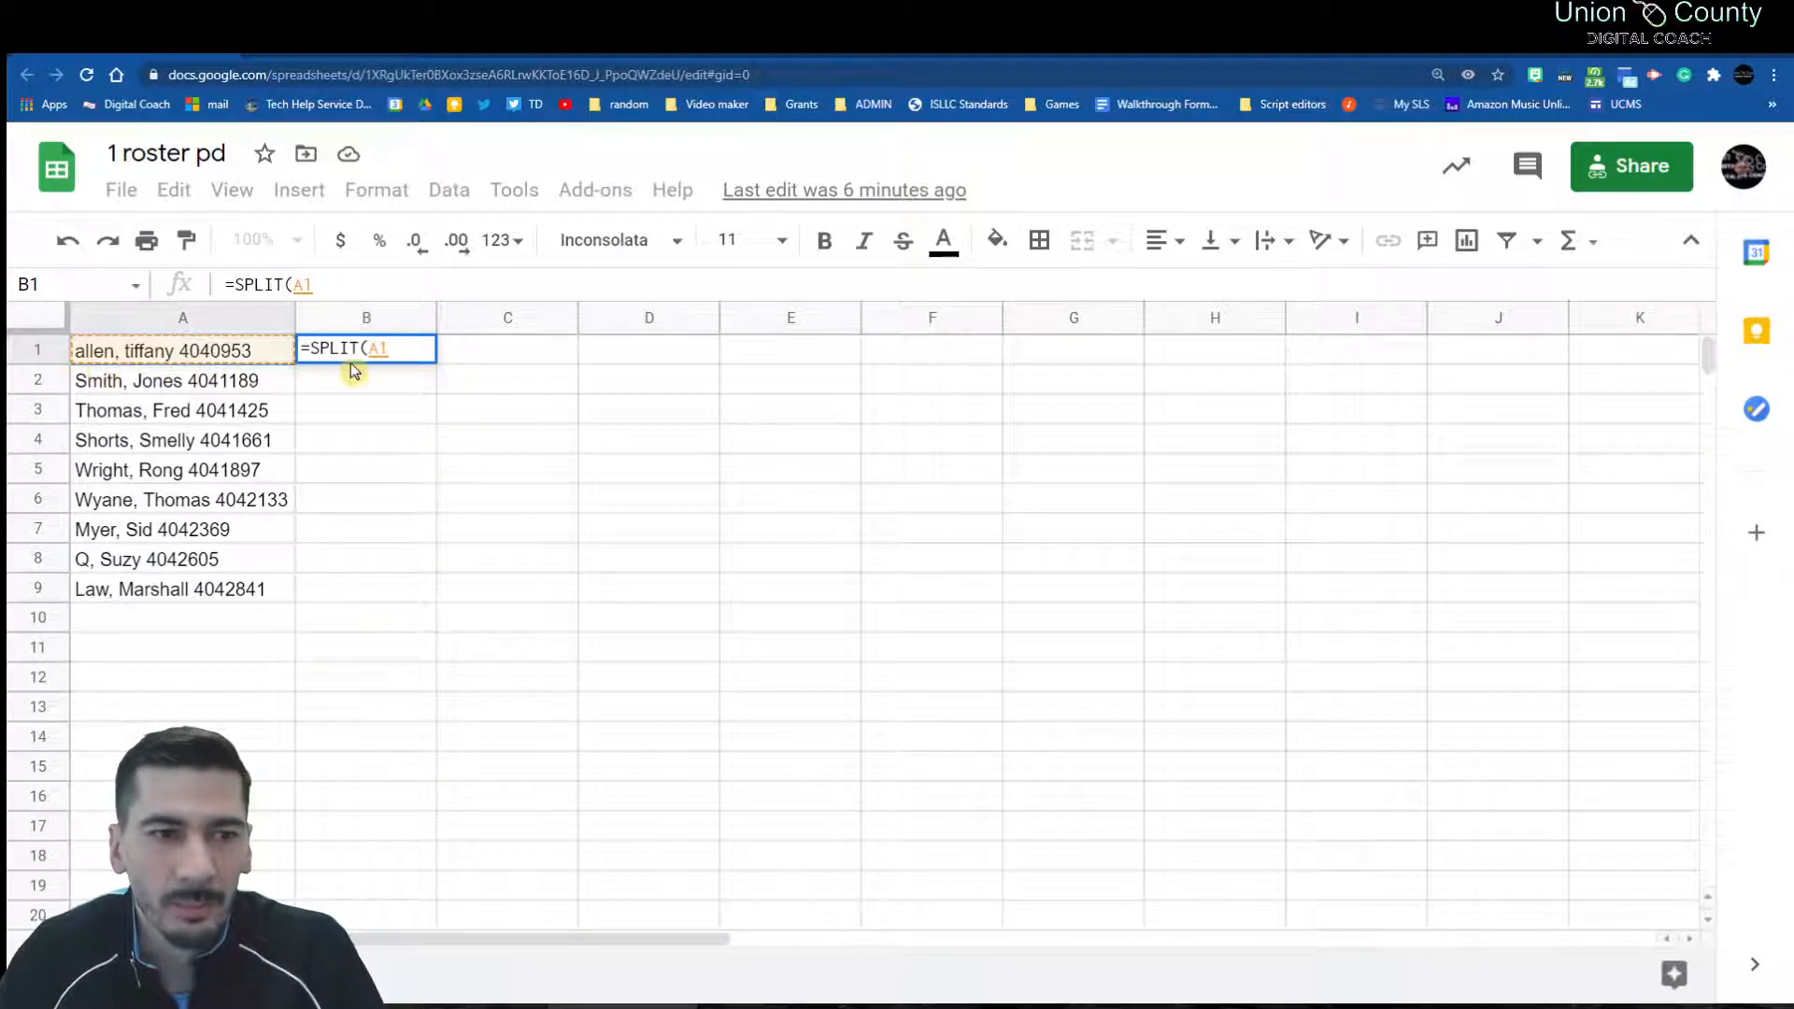
key("Return")
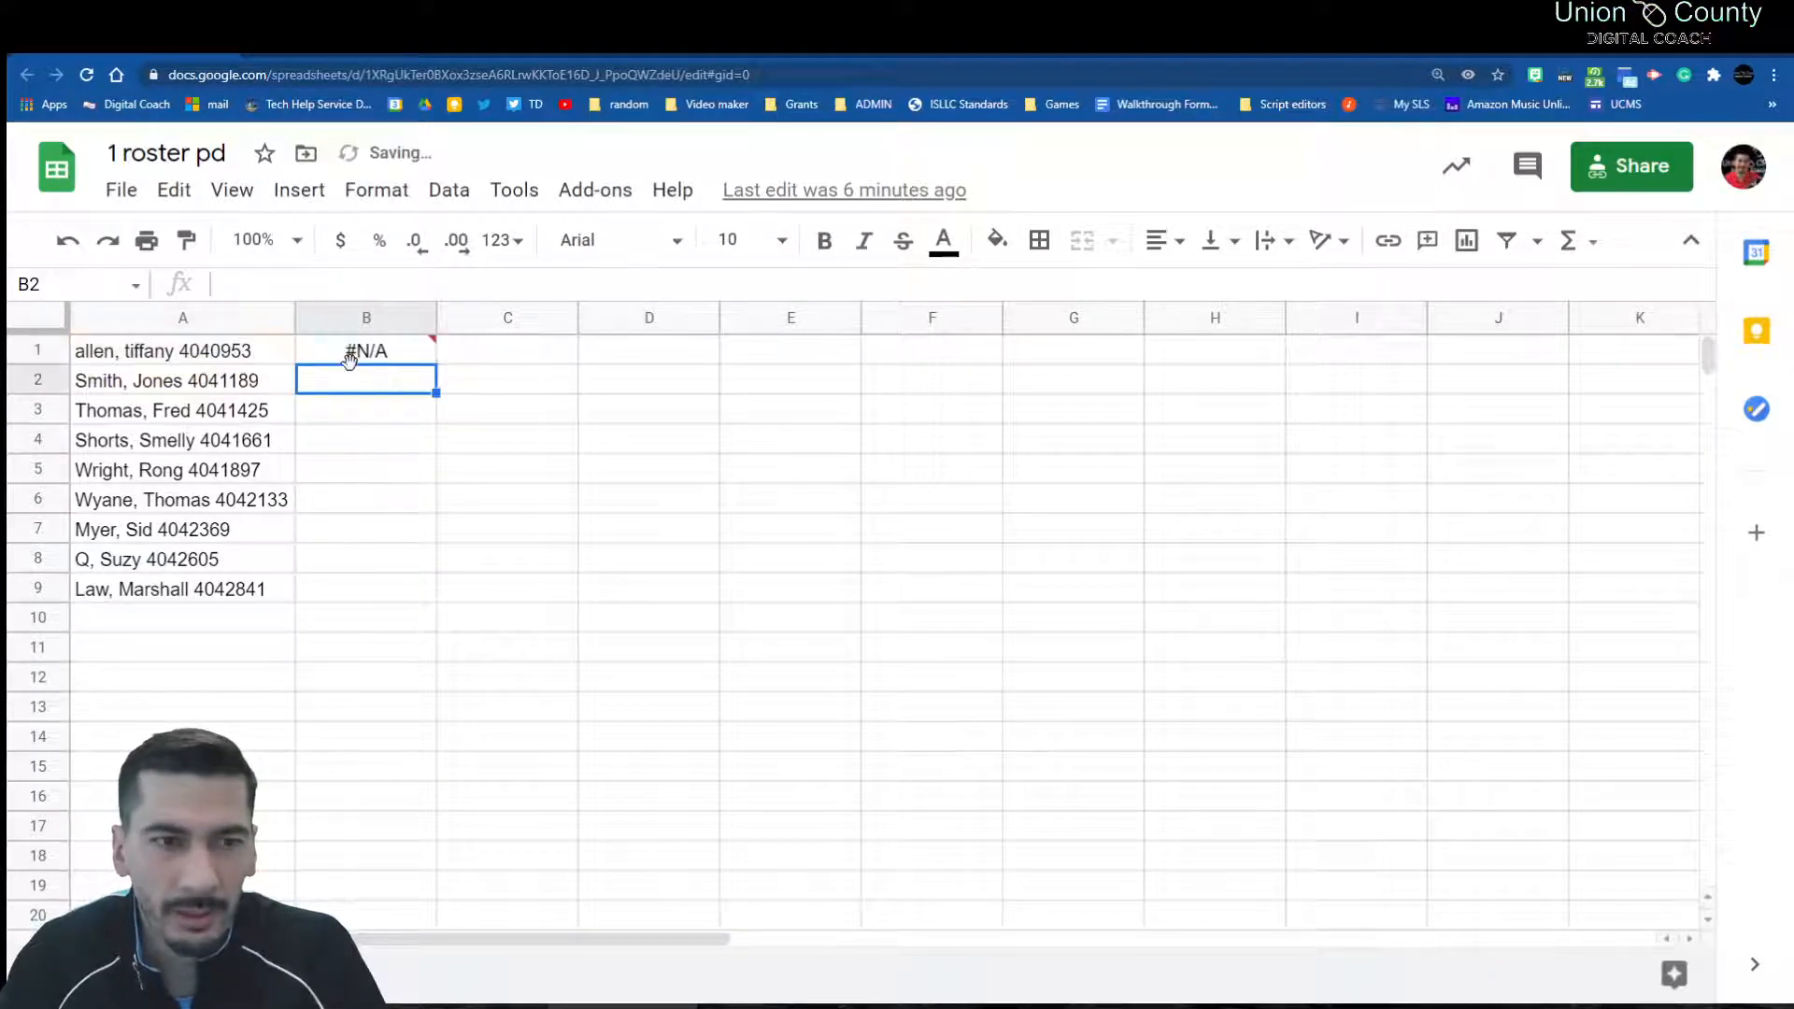
left_click(349, 358)
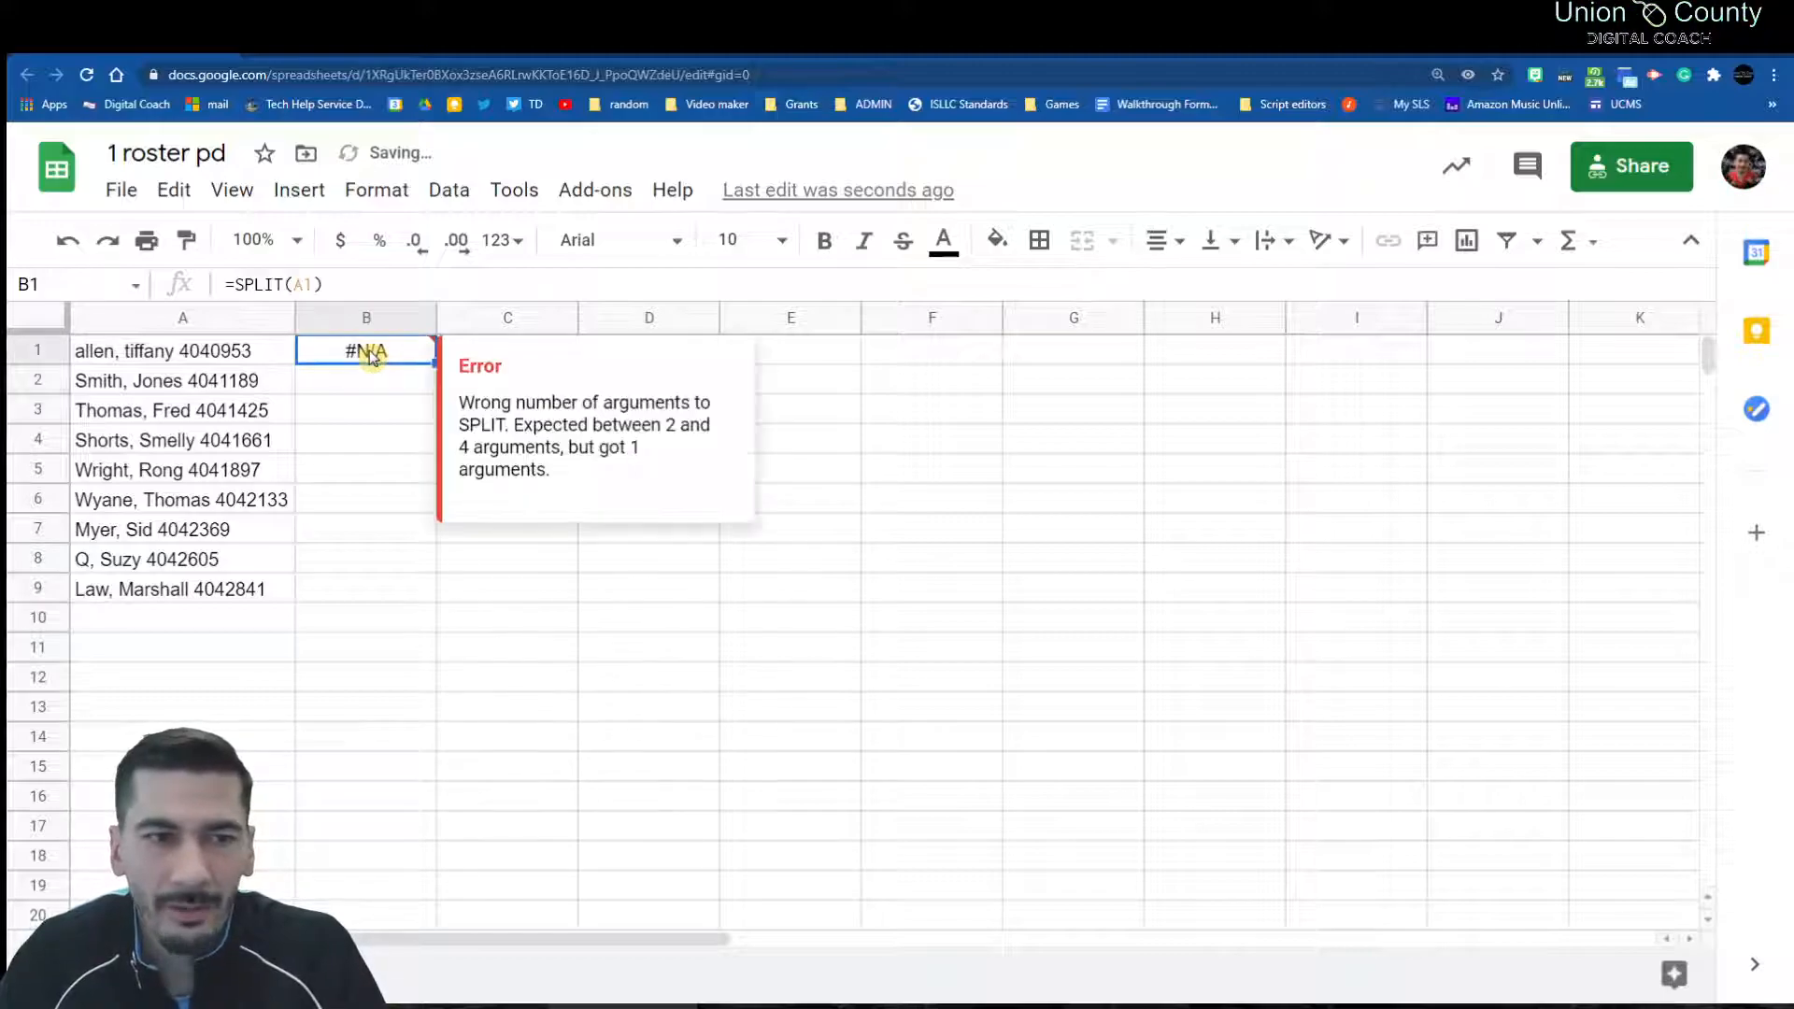
left_click(347, 290)
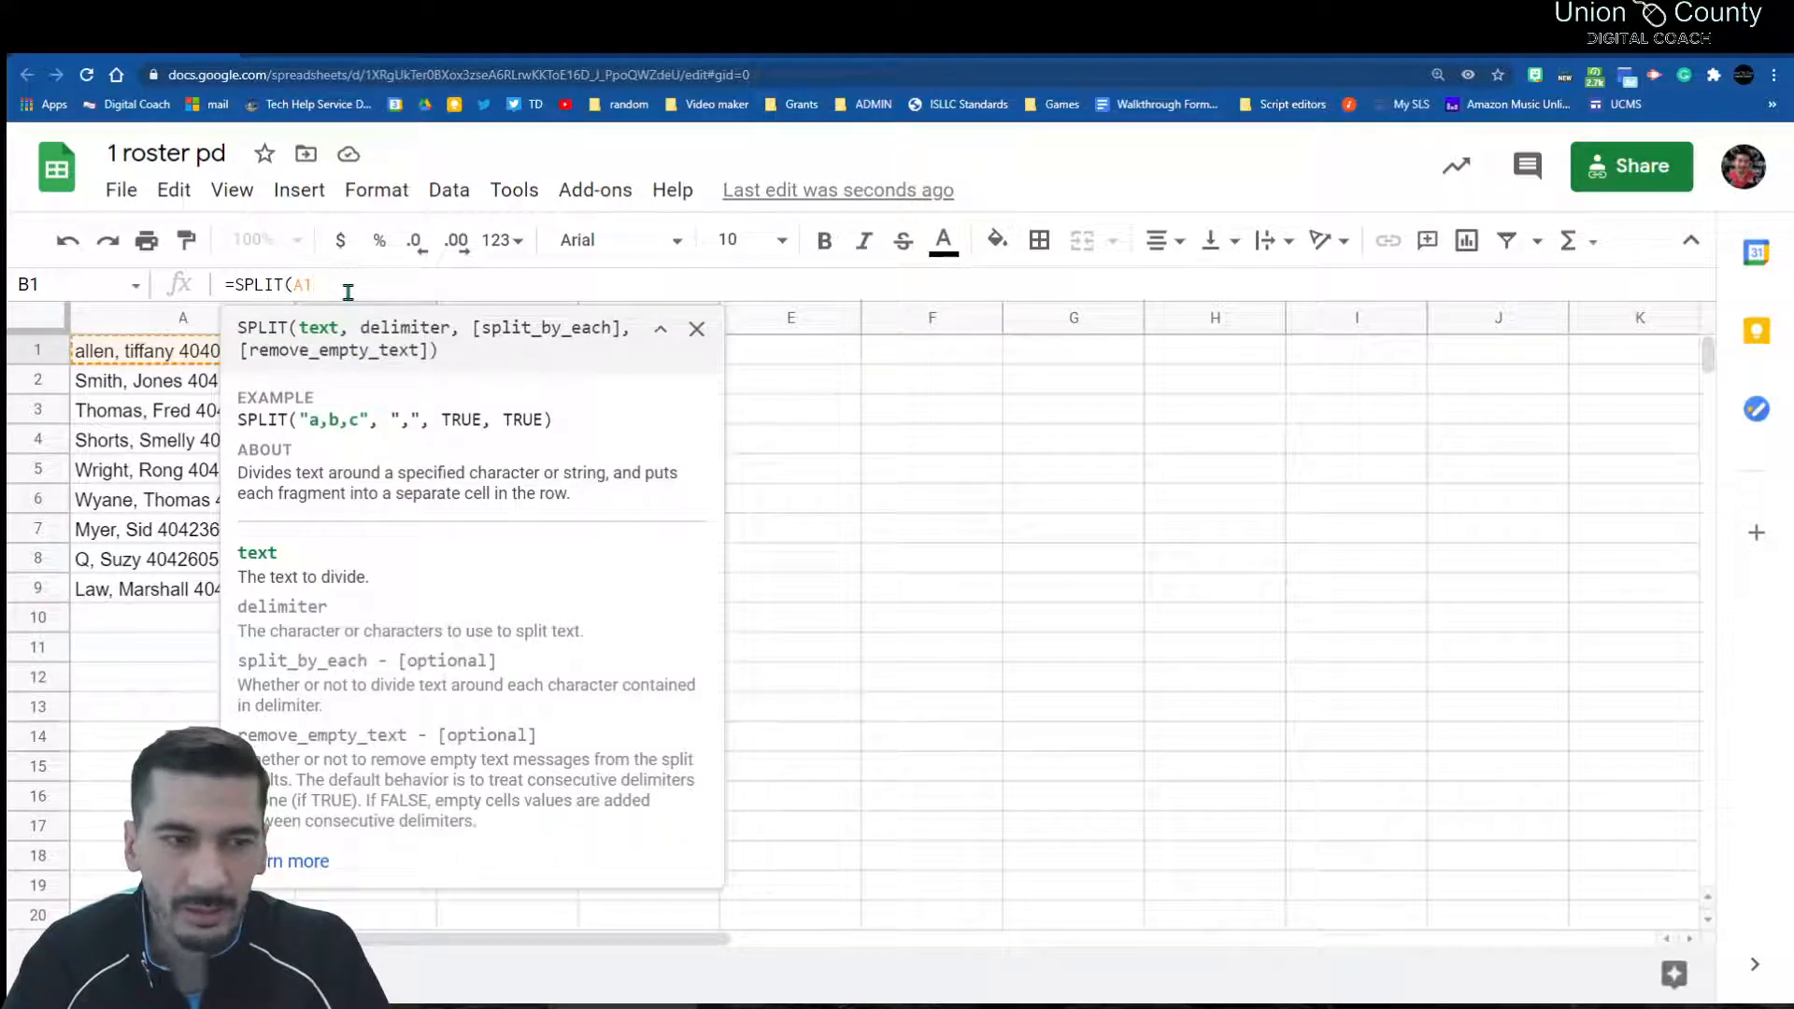
type(",")
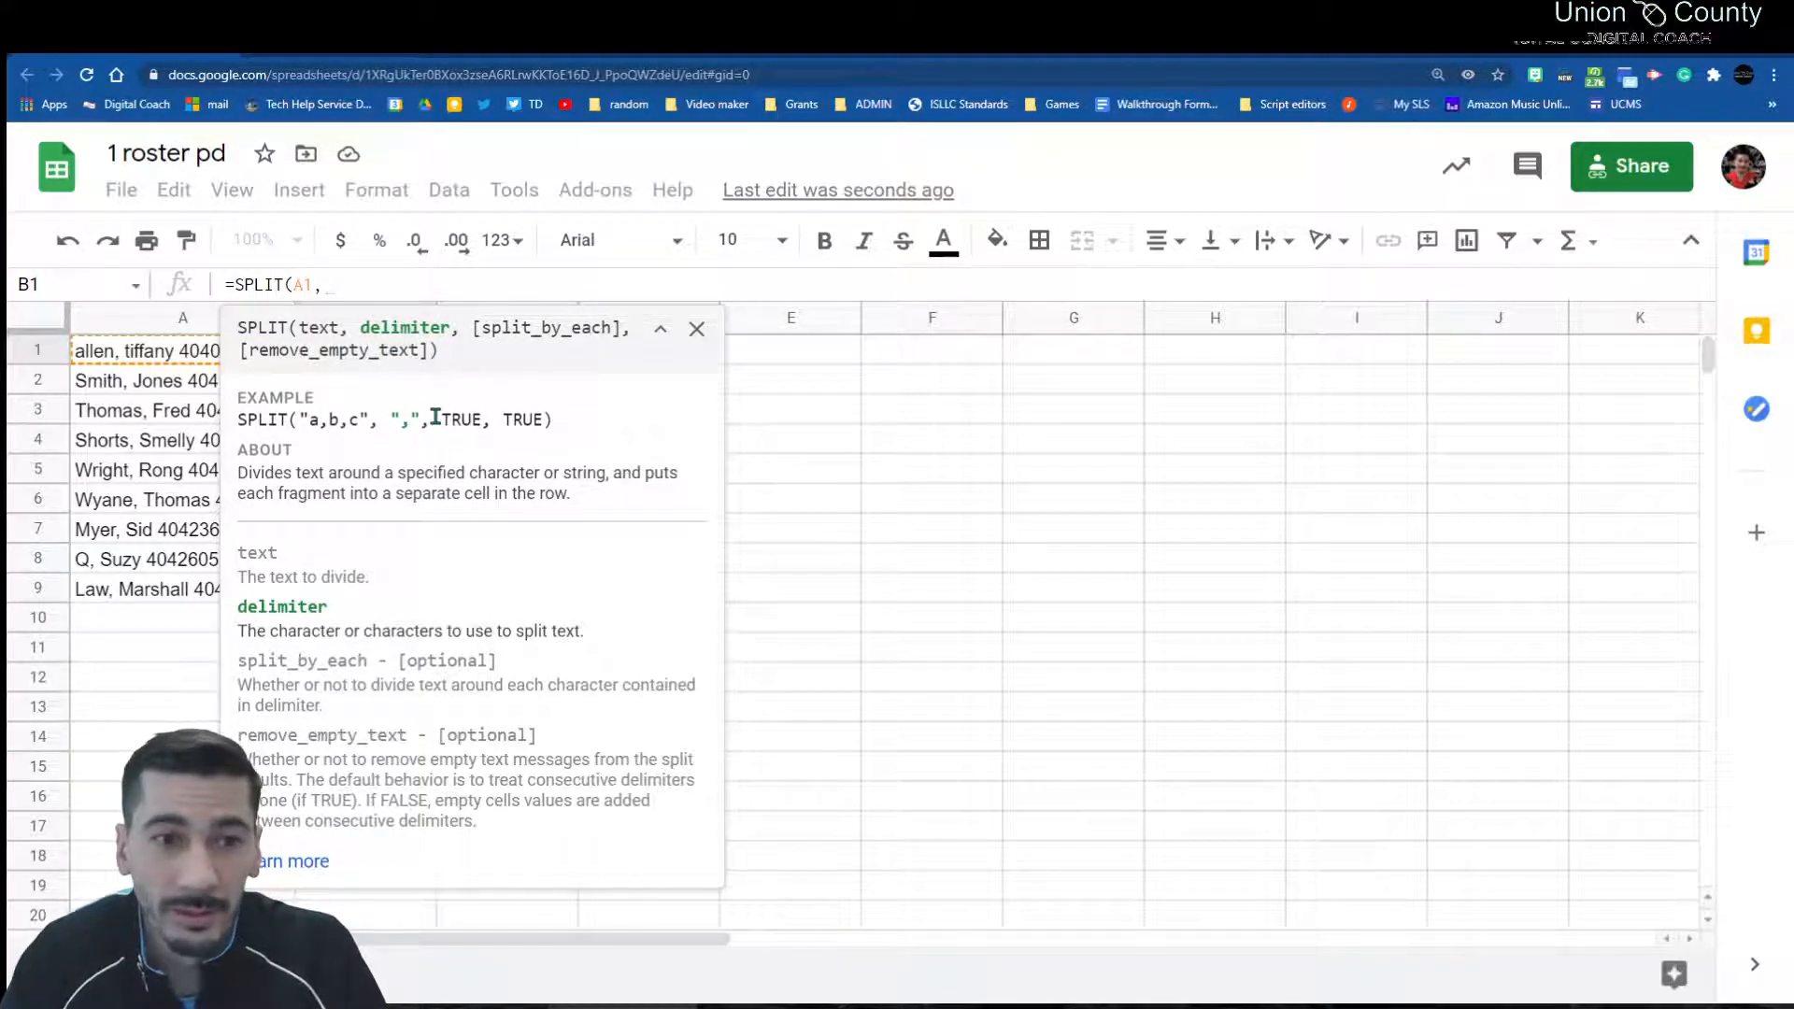
type("\",\"")
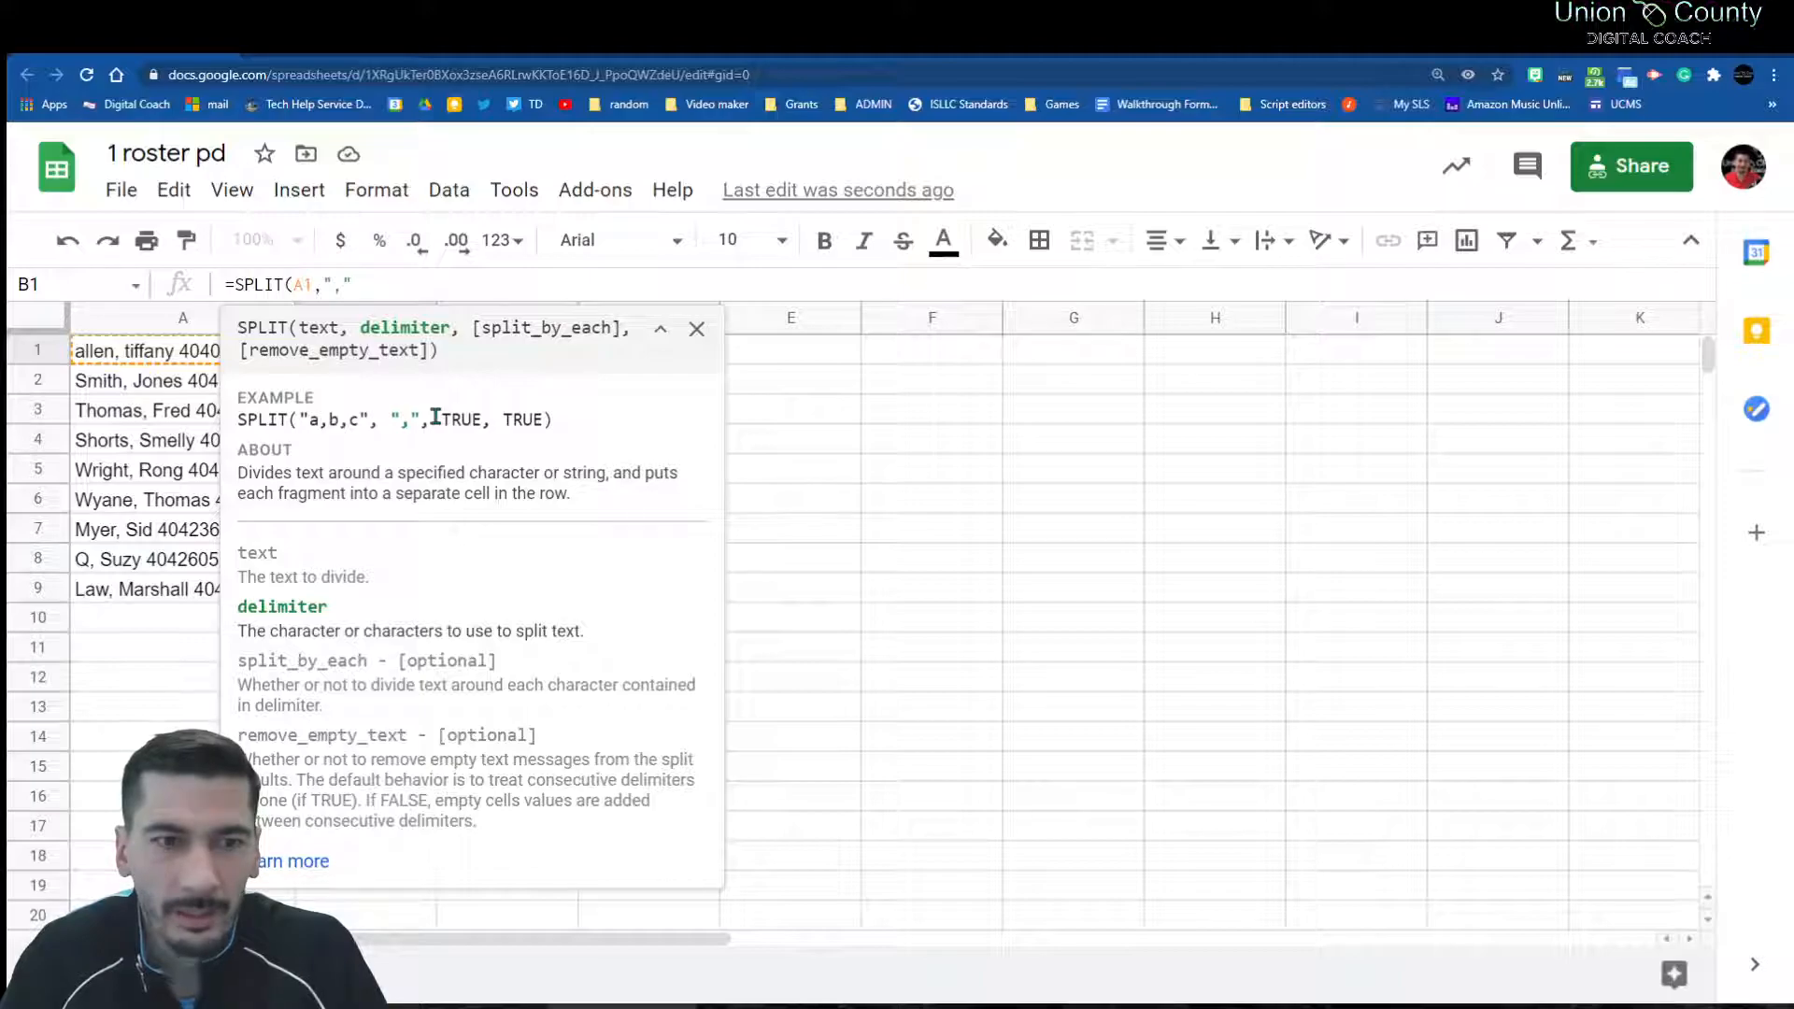
type(",\"")
key("Return")
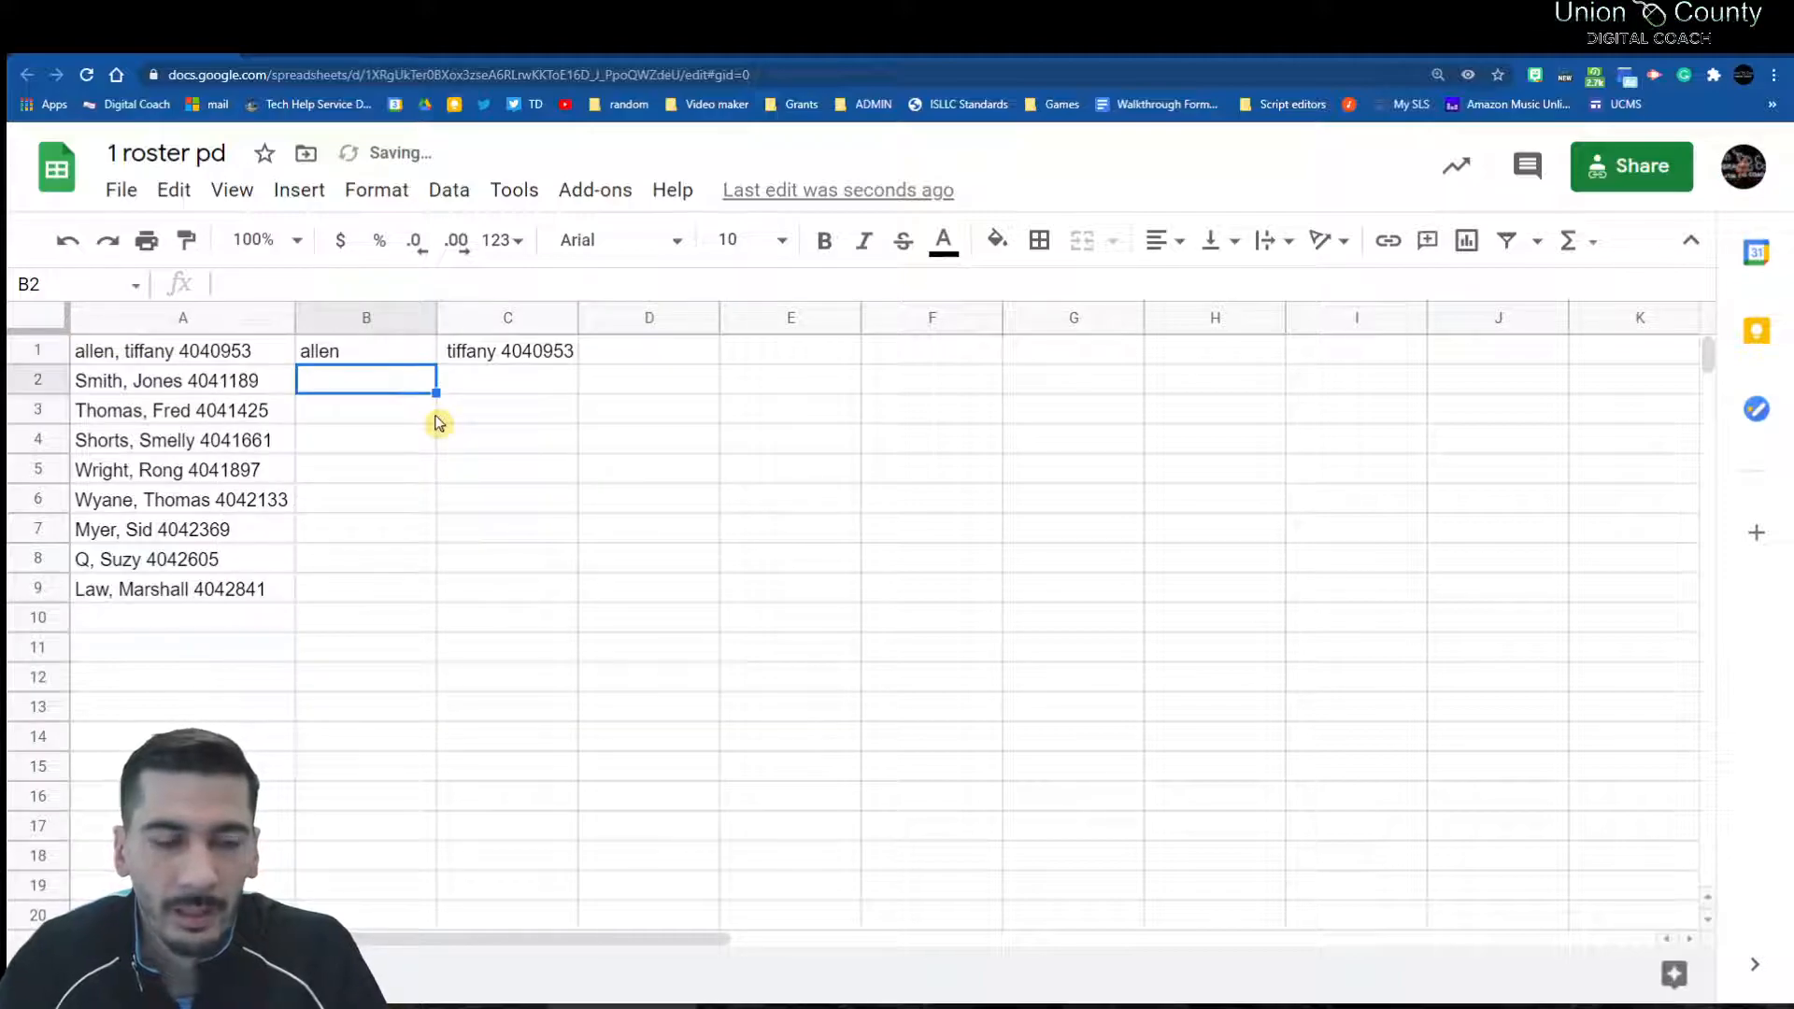
left_click(487, 352)
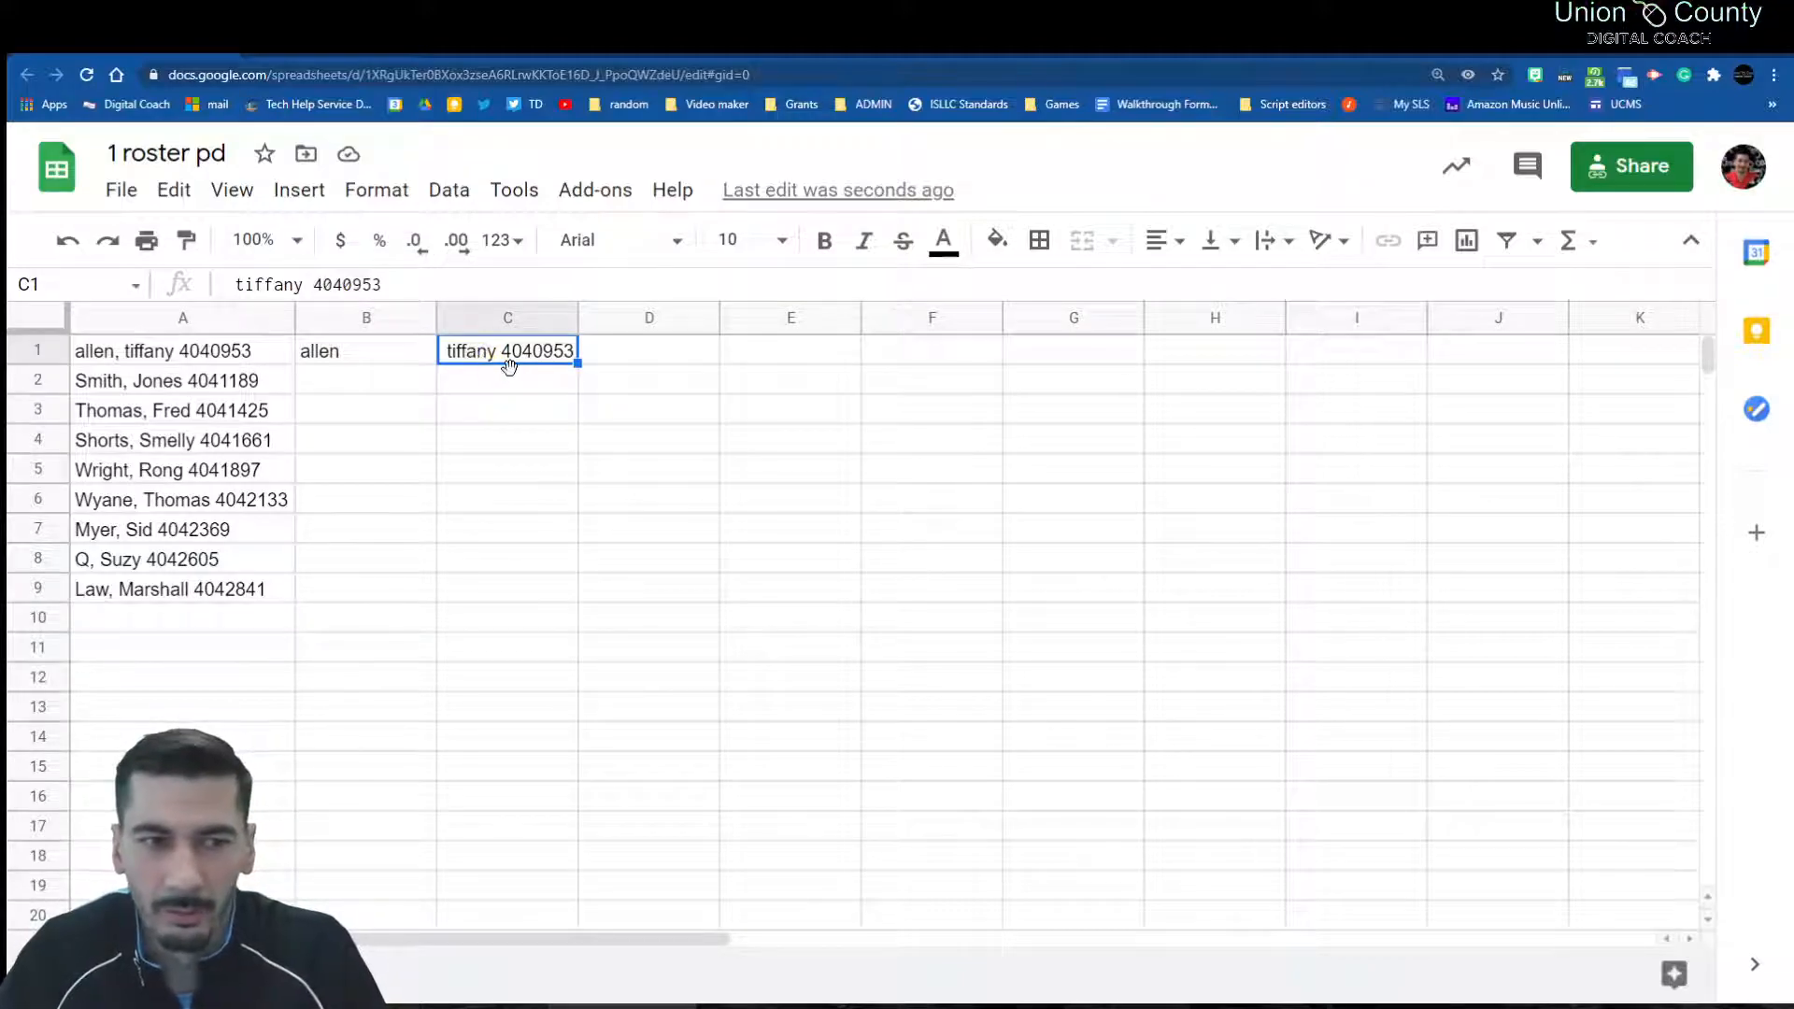
left_click(414, 343)
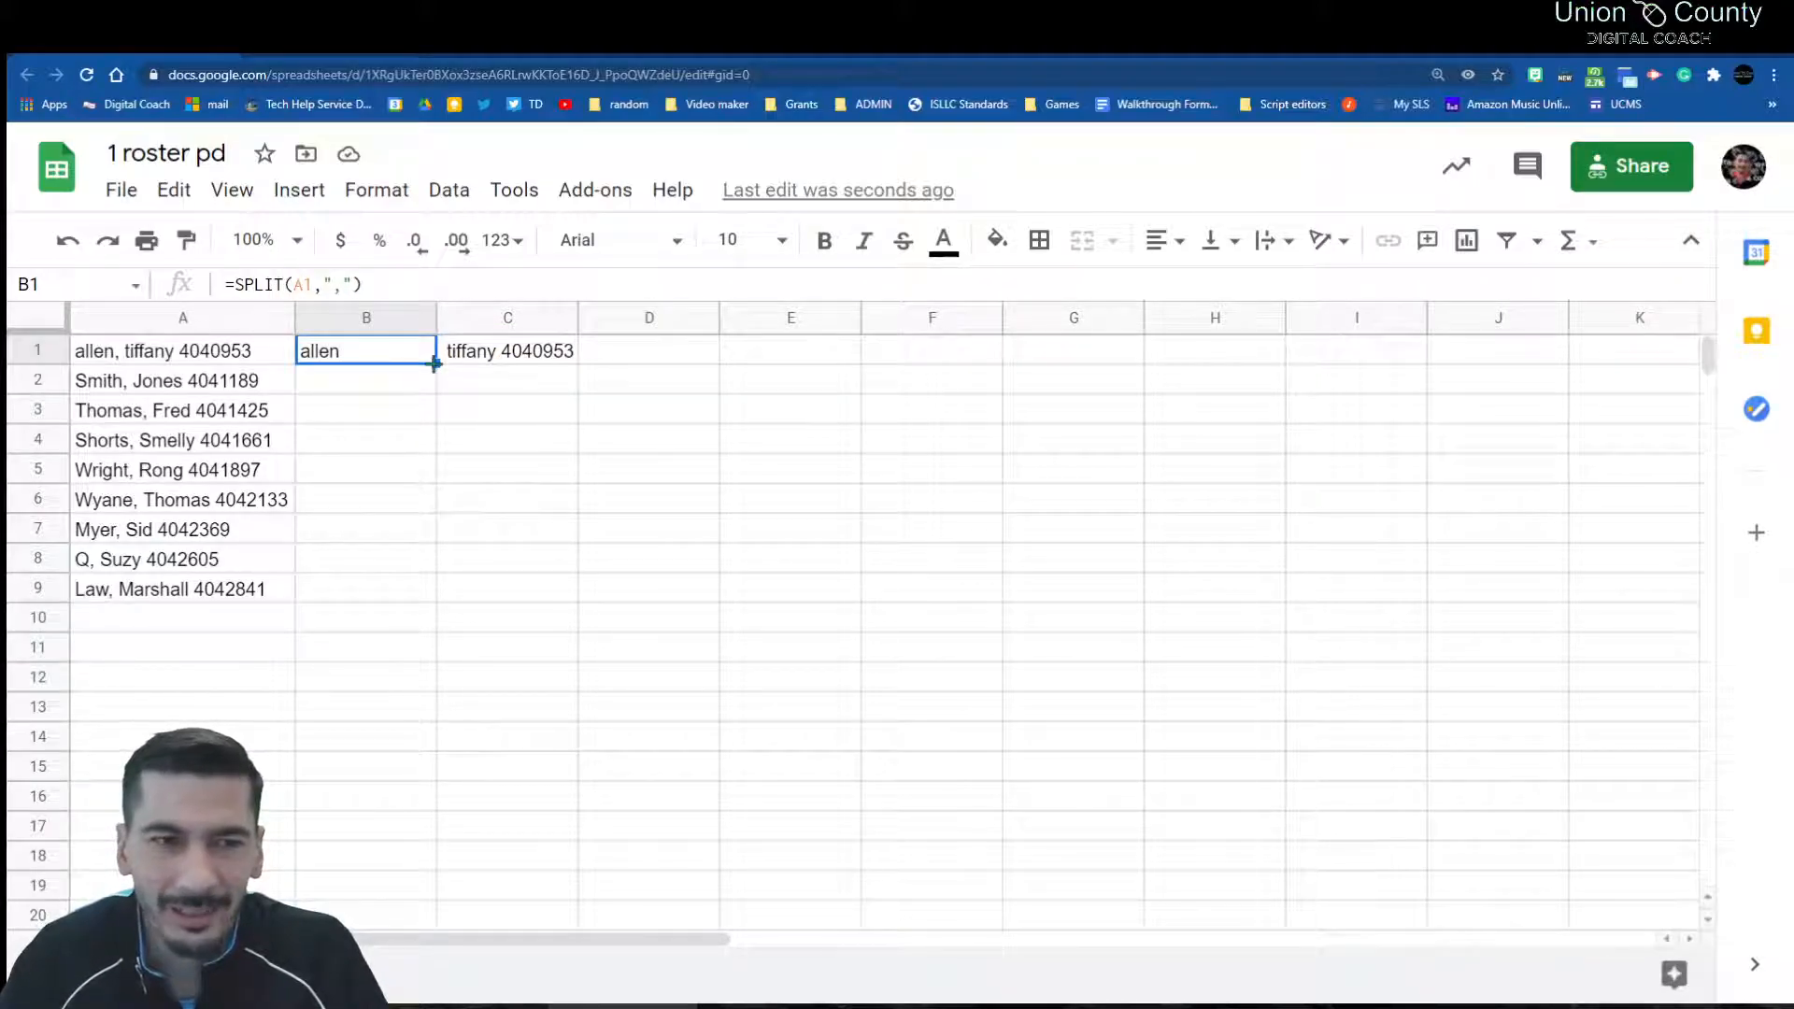
key("Delete")
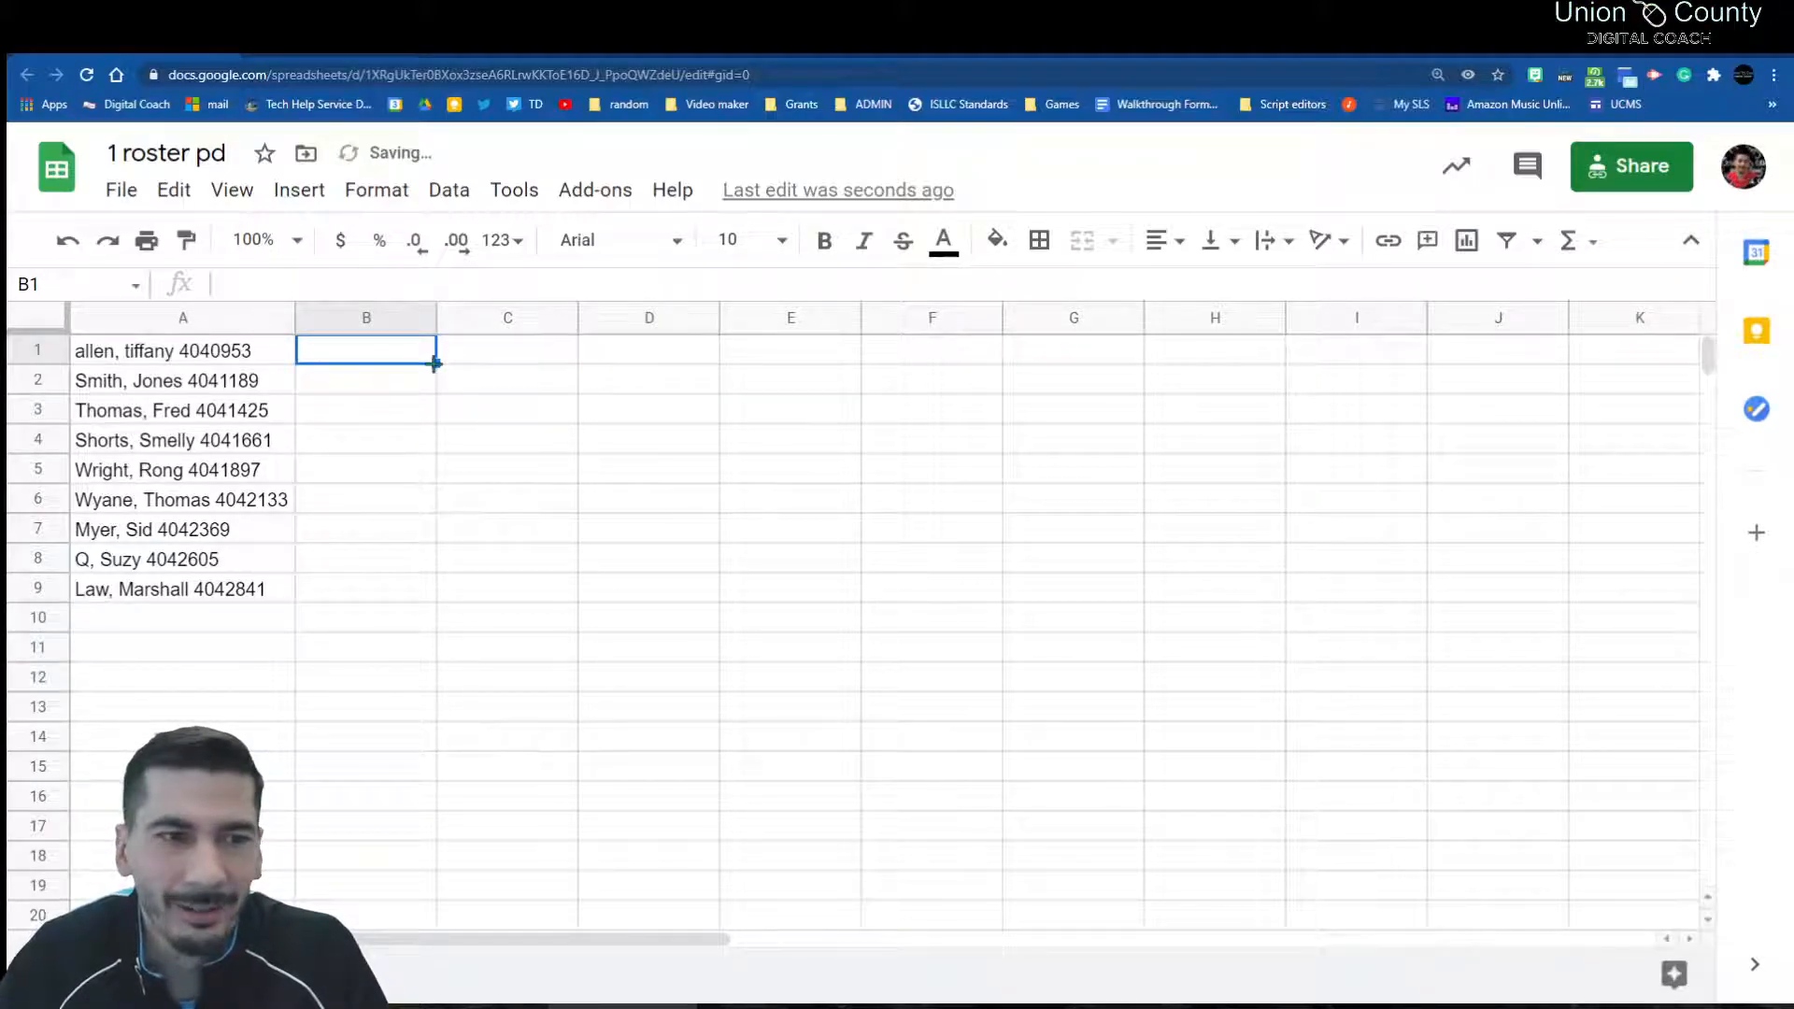
Step: Run Split text to columns on column A with the separator set to Detect automatically
left_click(206, 319)
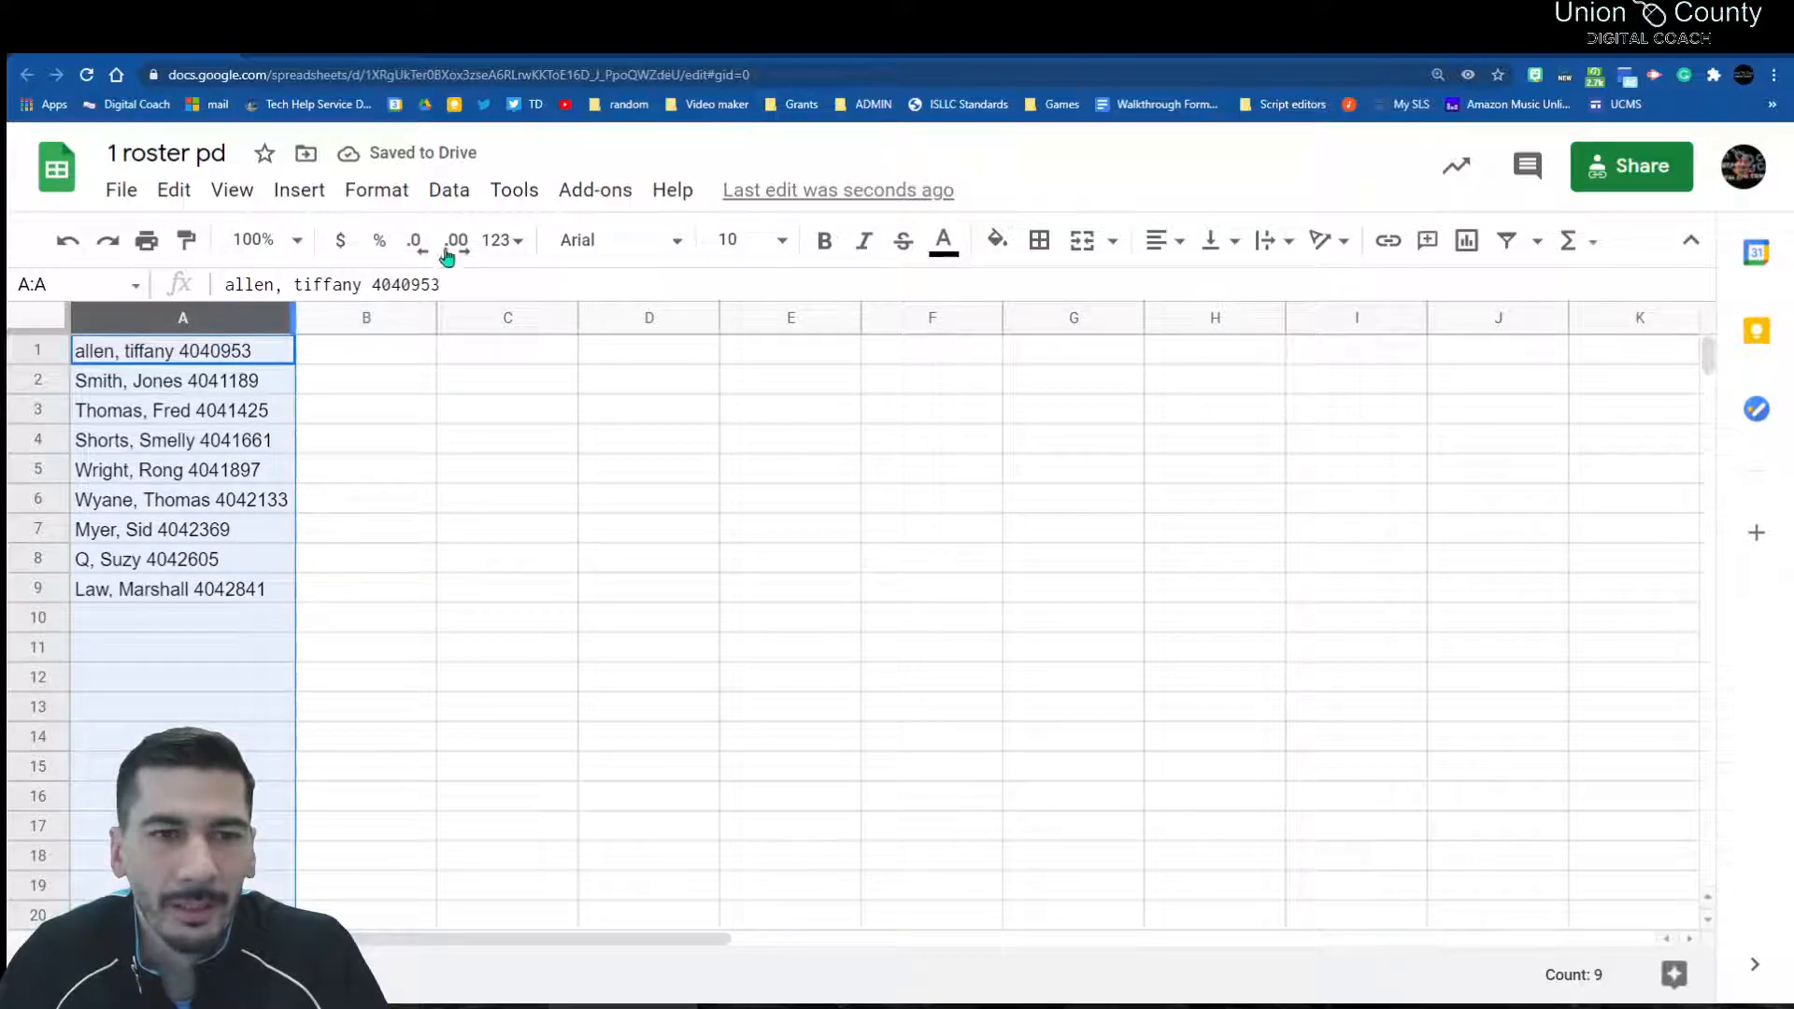
left_click(456, 194)
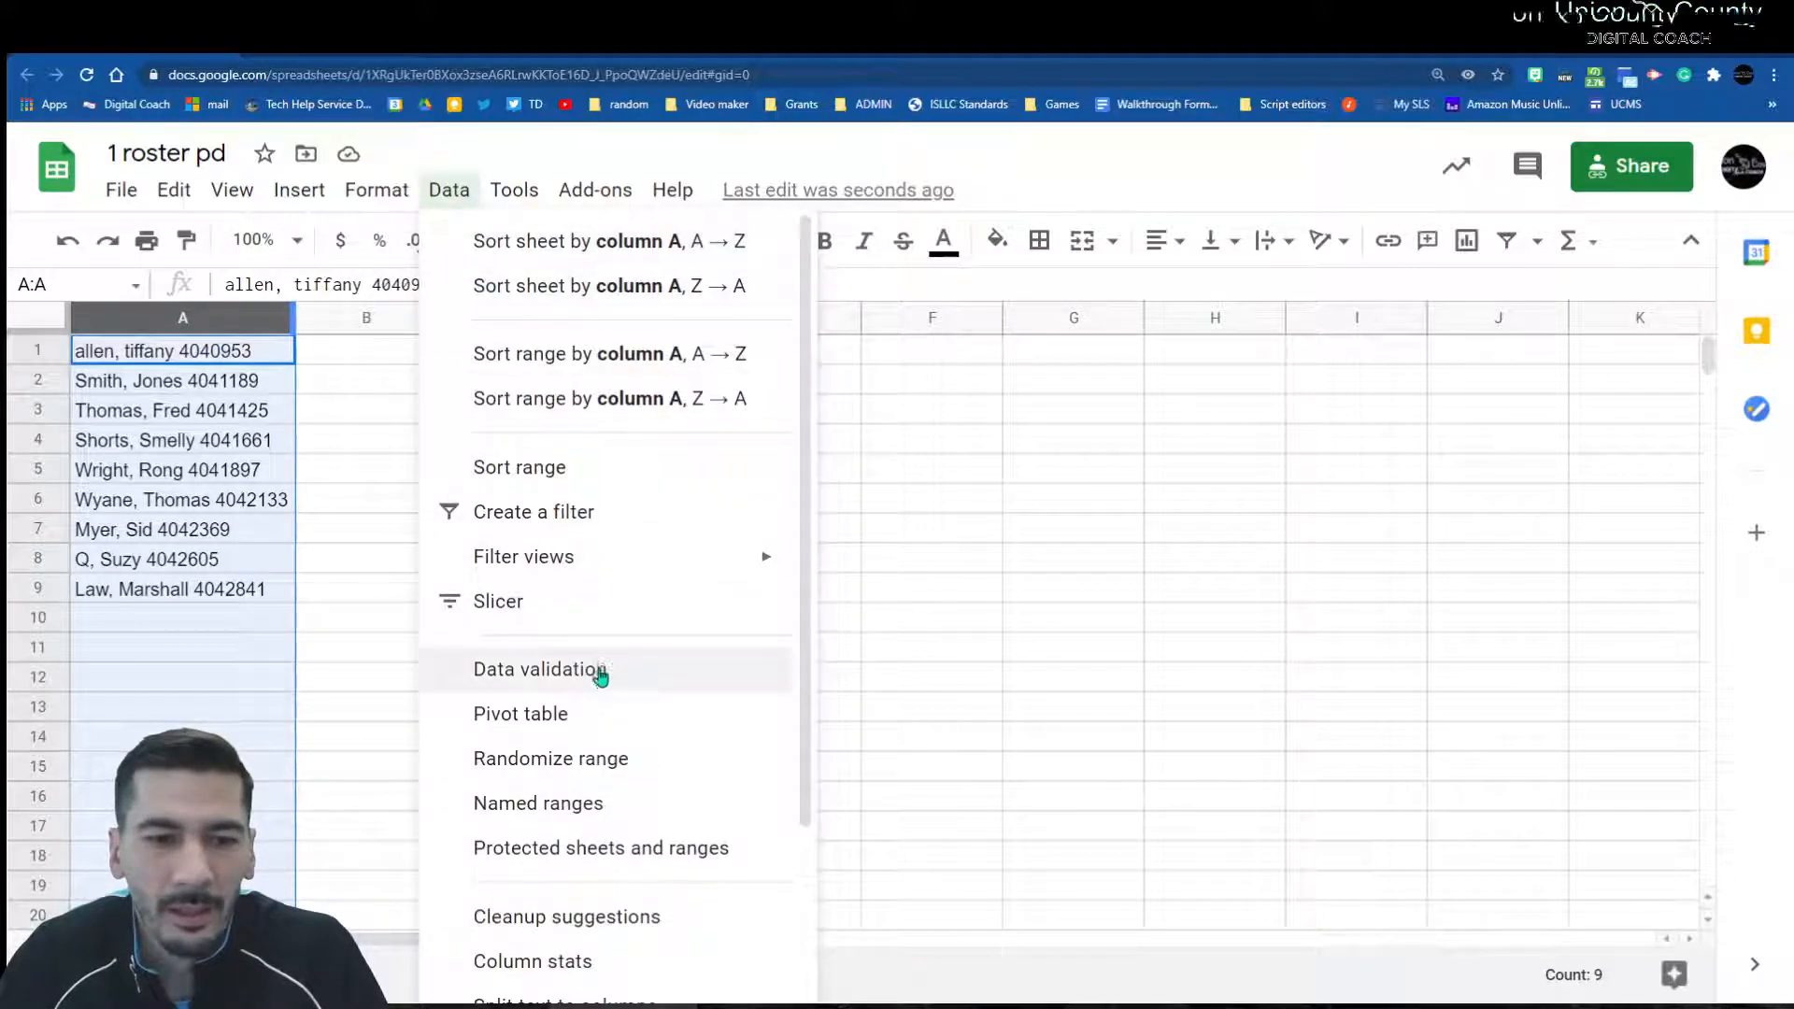
scroll(594, 689, "down", 2)
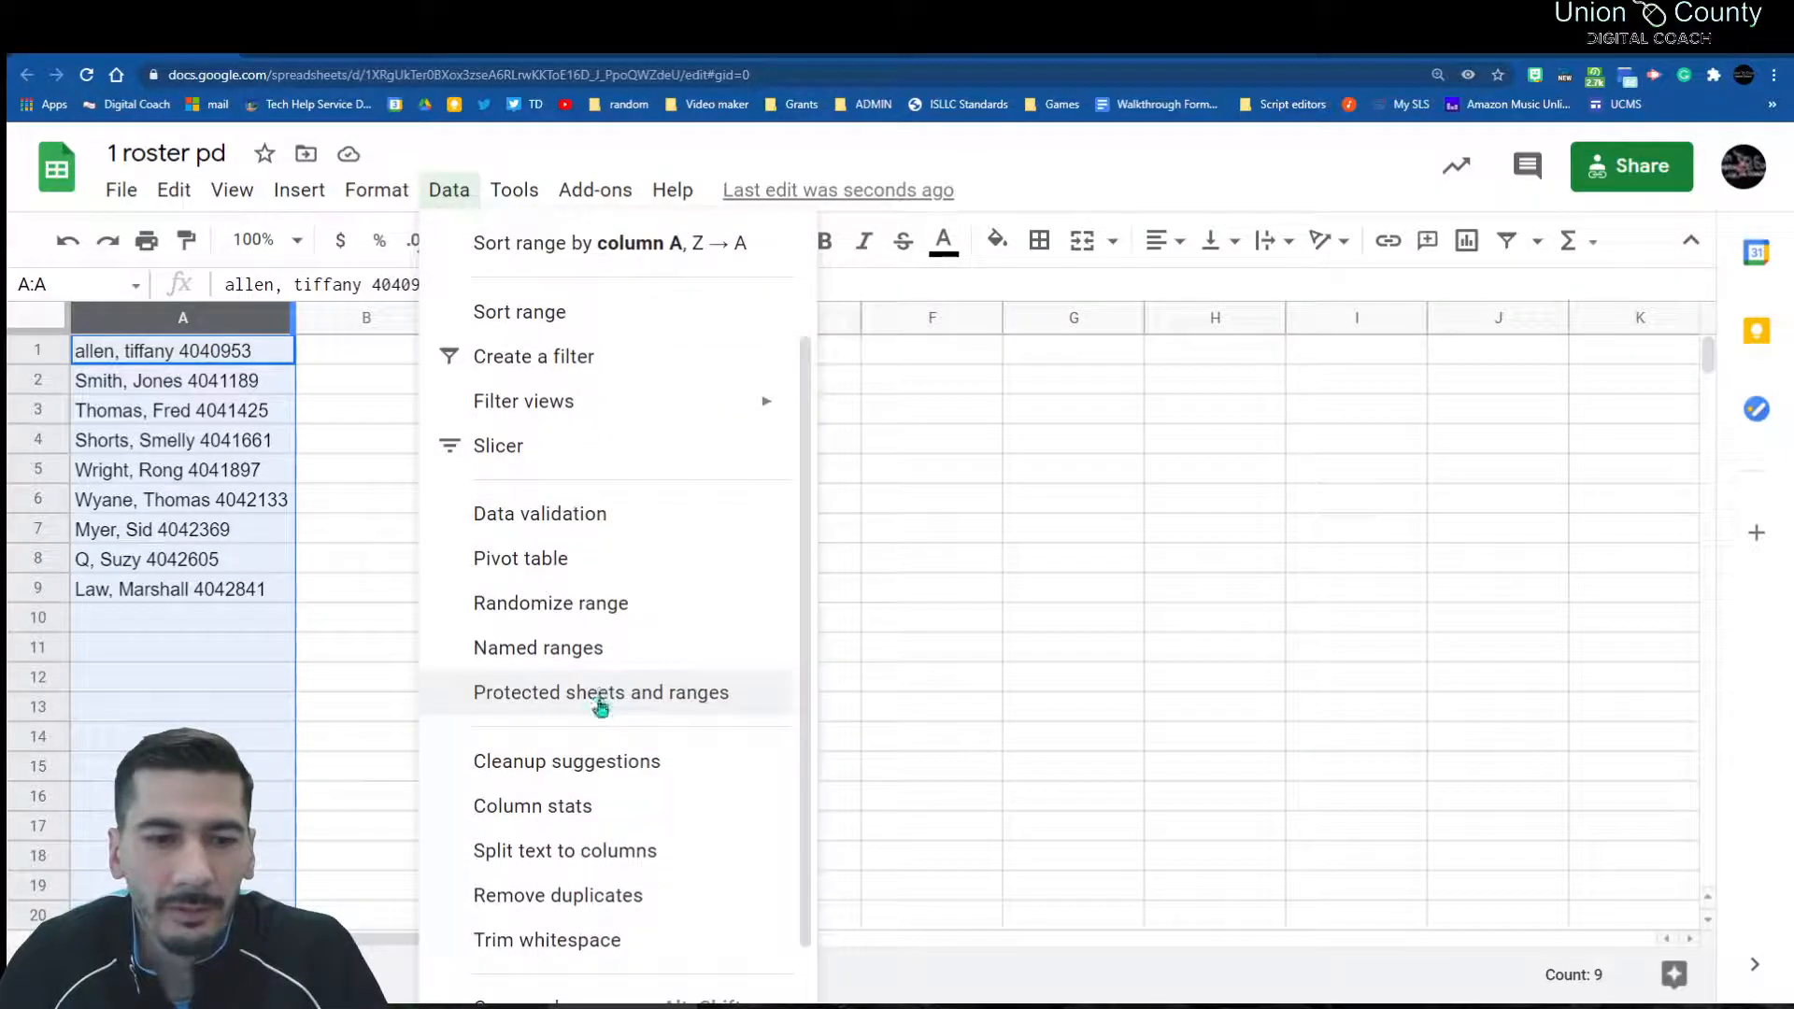
left_click(577, 852)
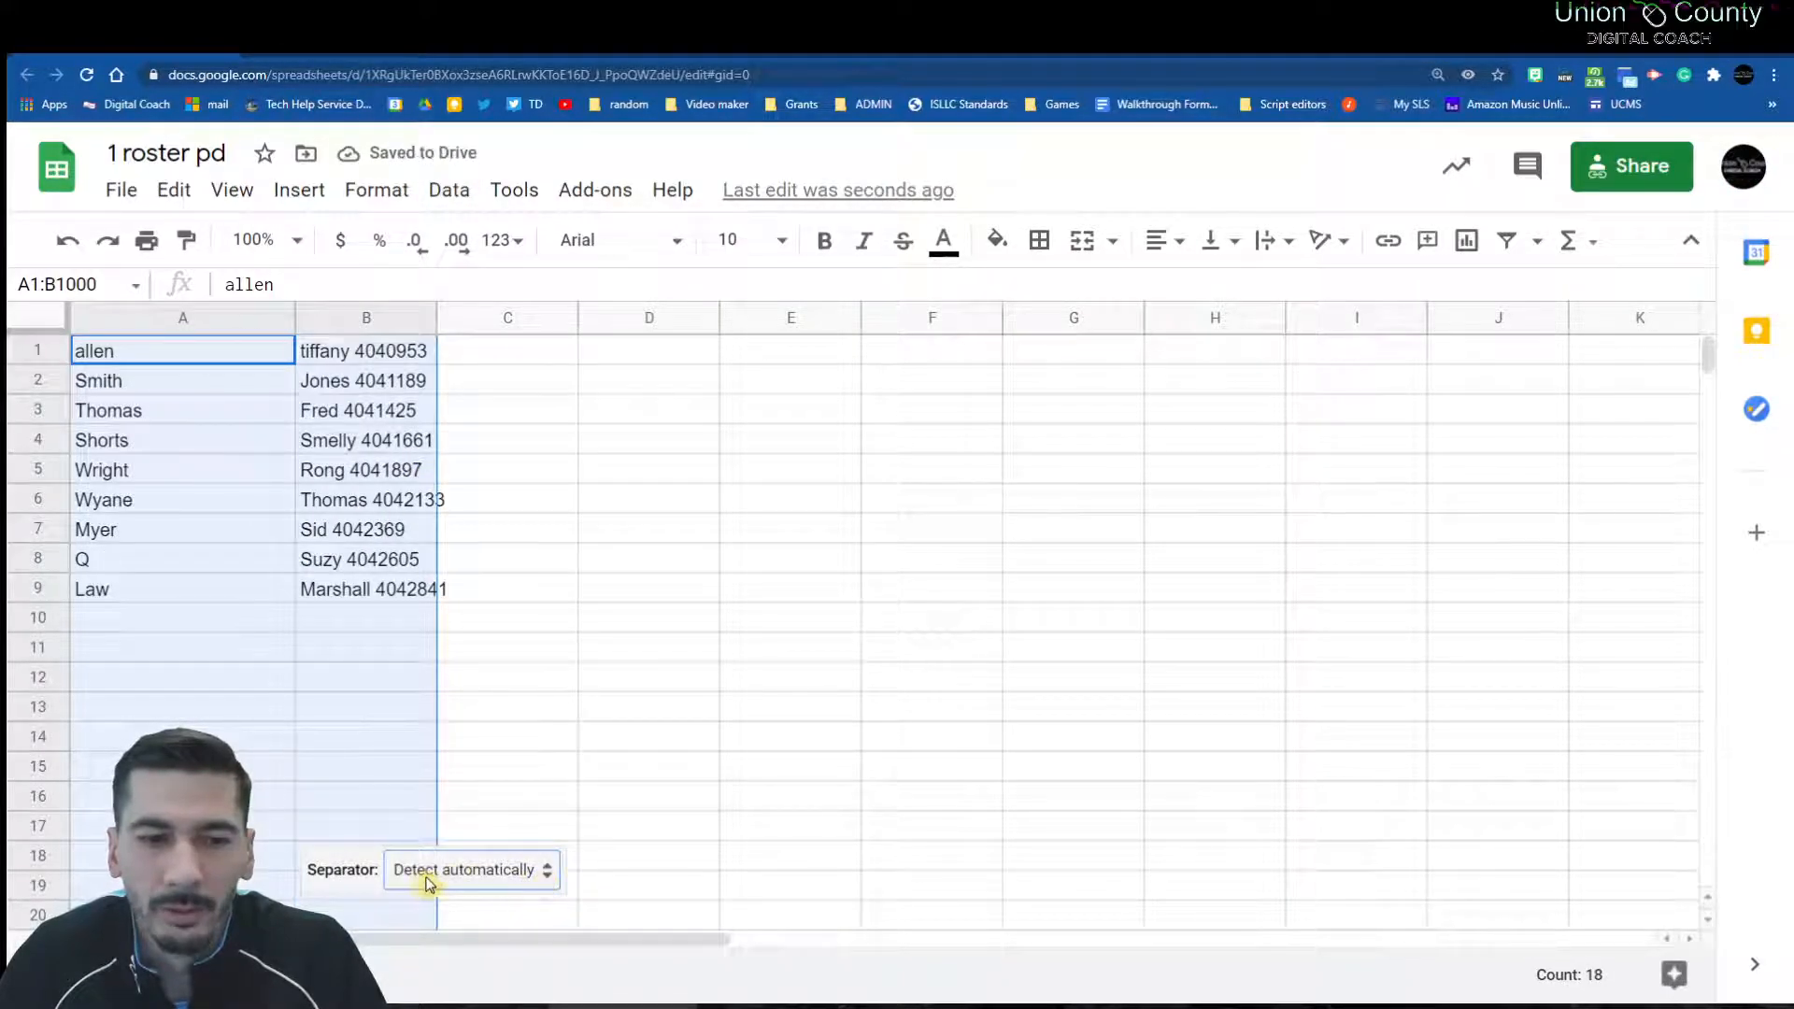
left_click(529, 874)
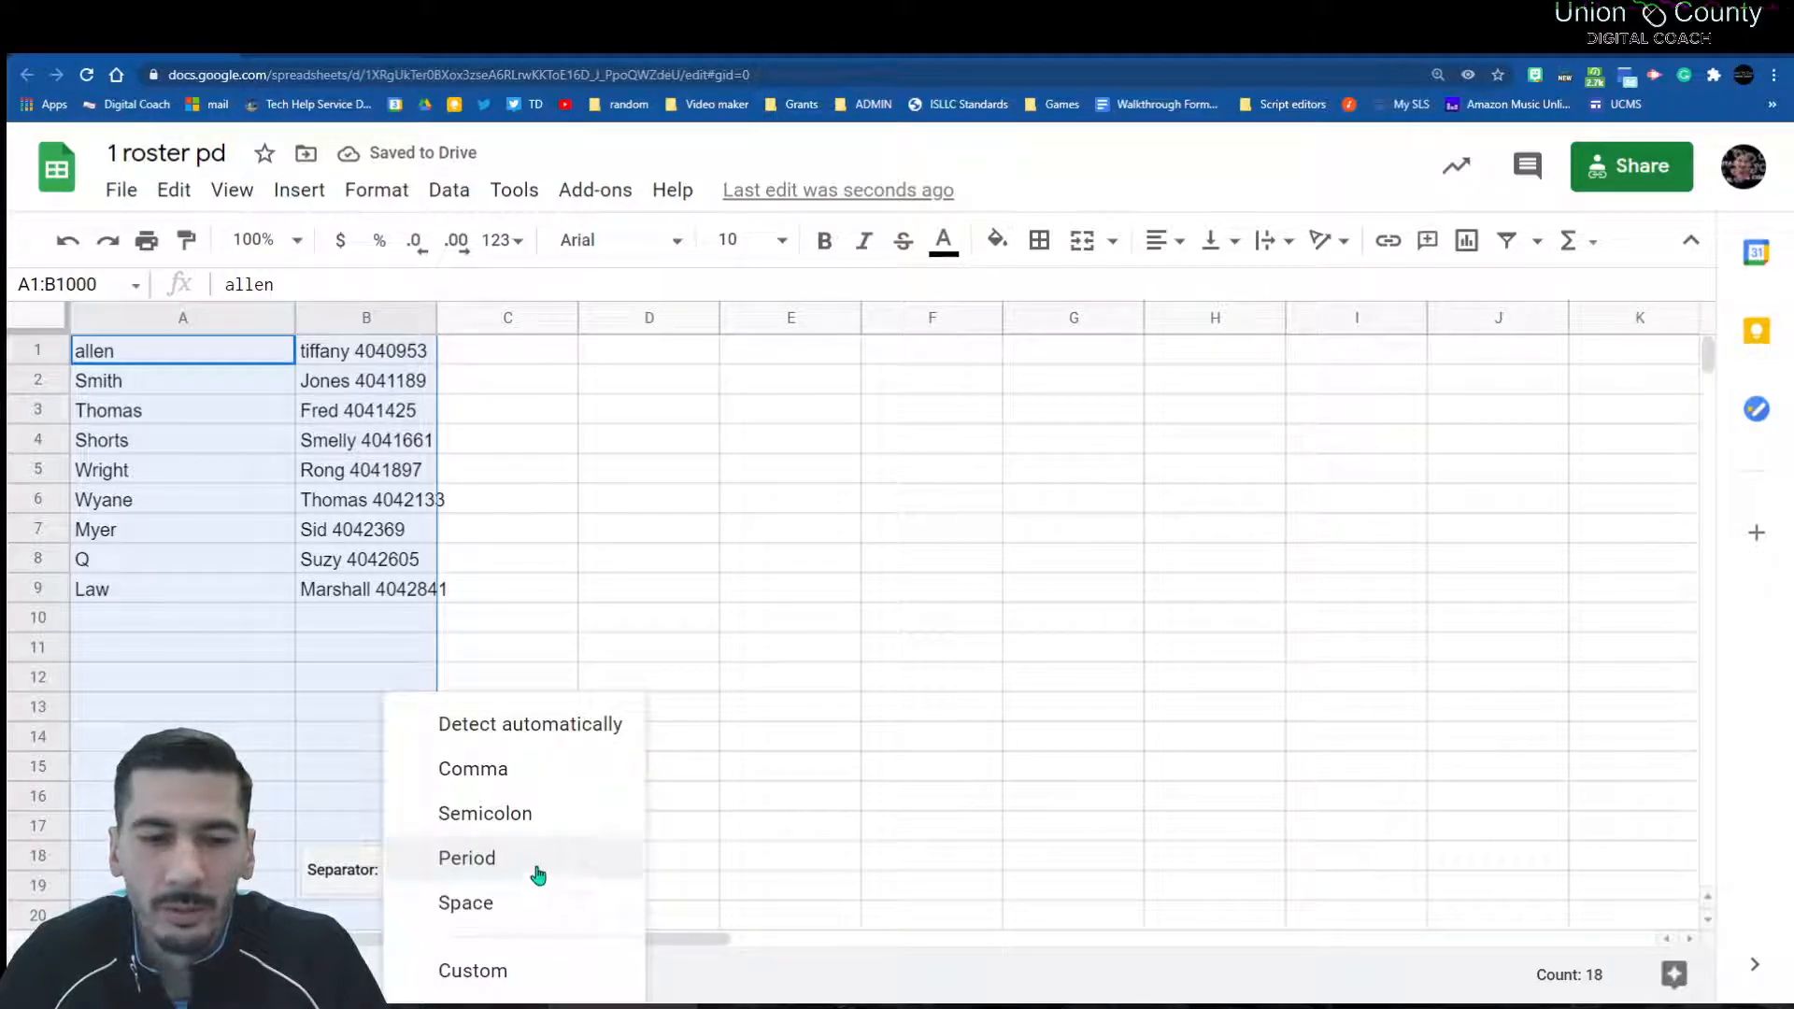
left_click(487, 971)
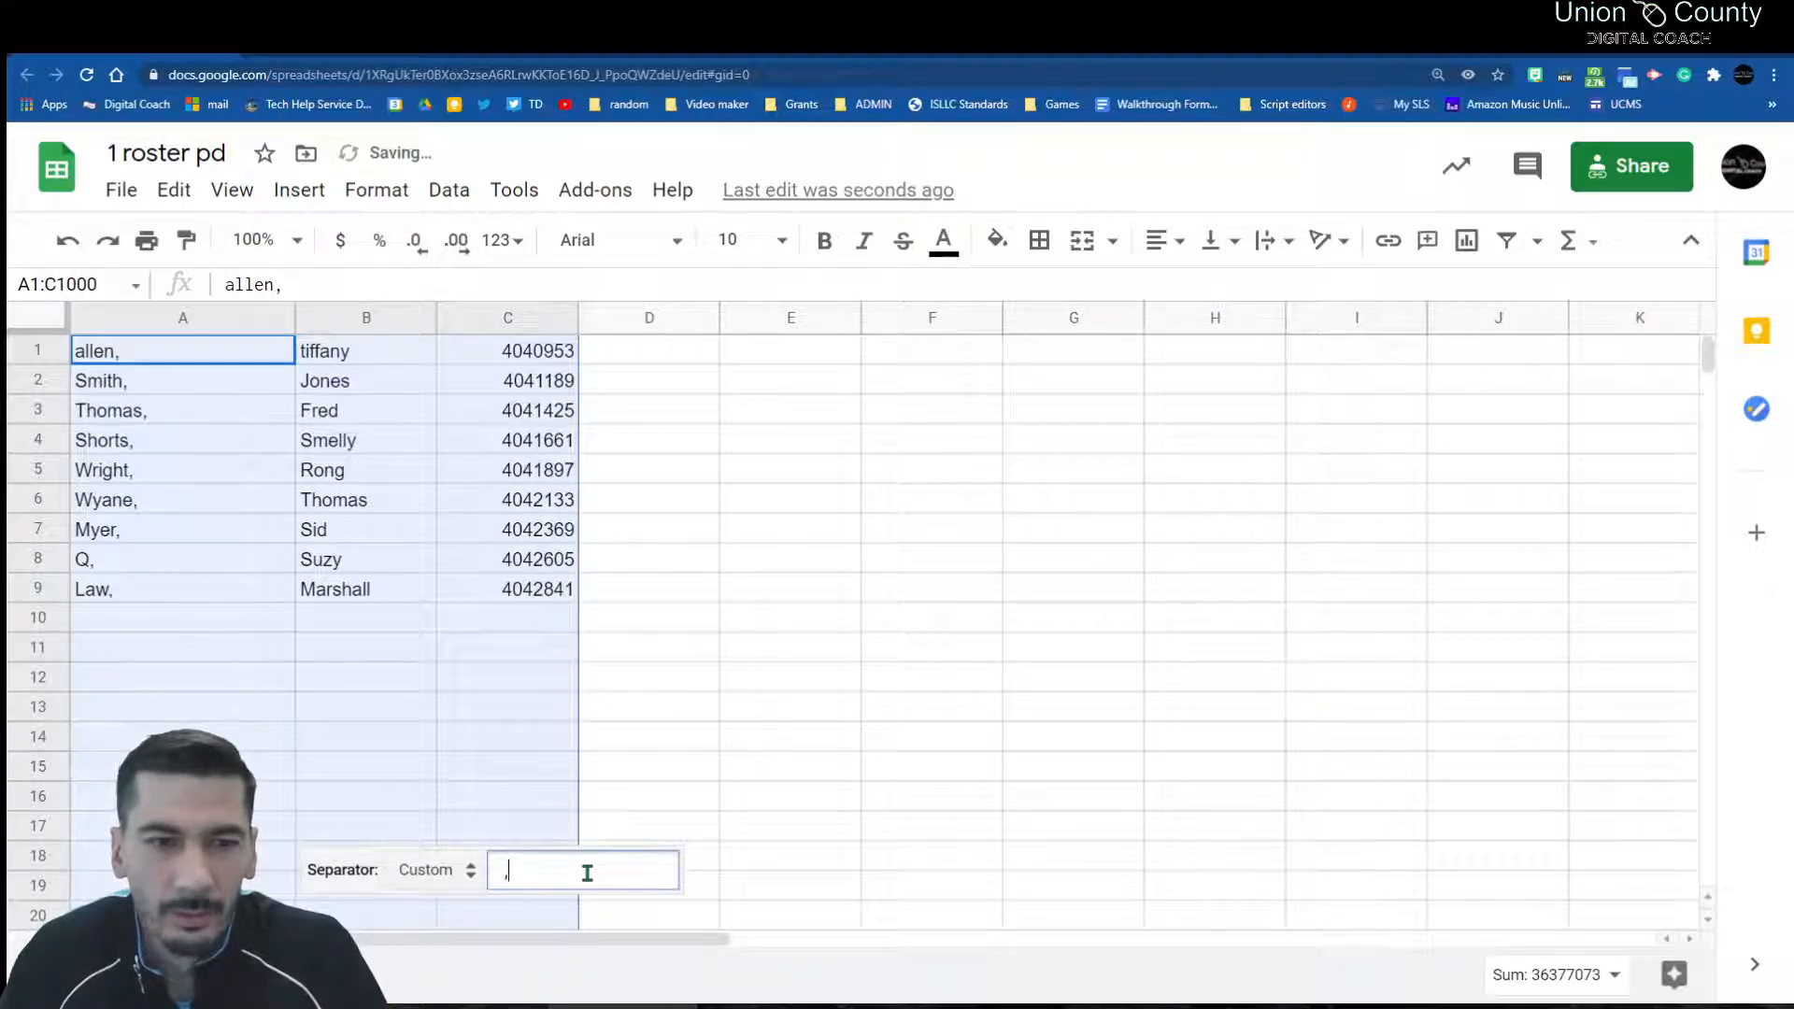
type(",")
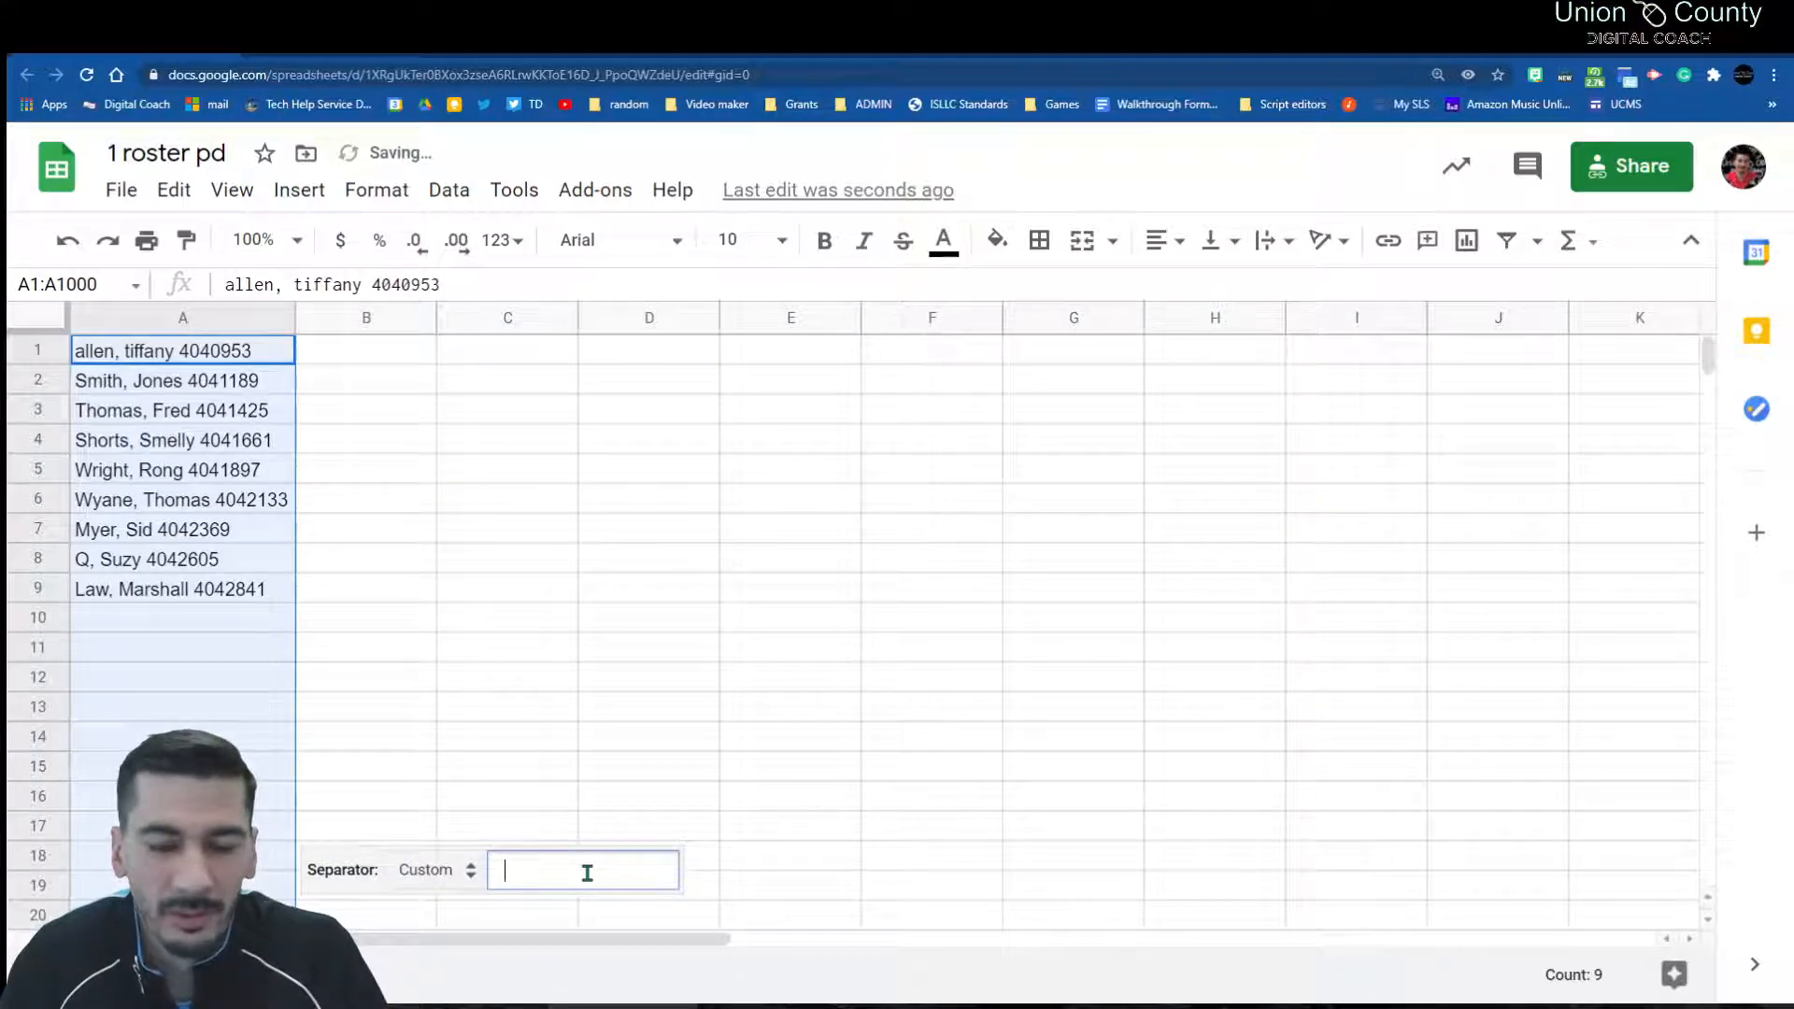
key("BackSpace")
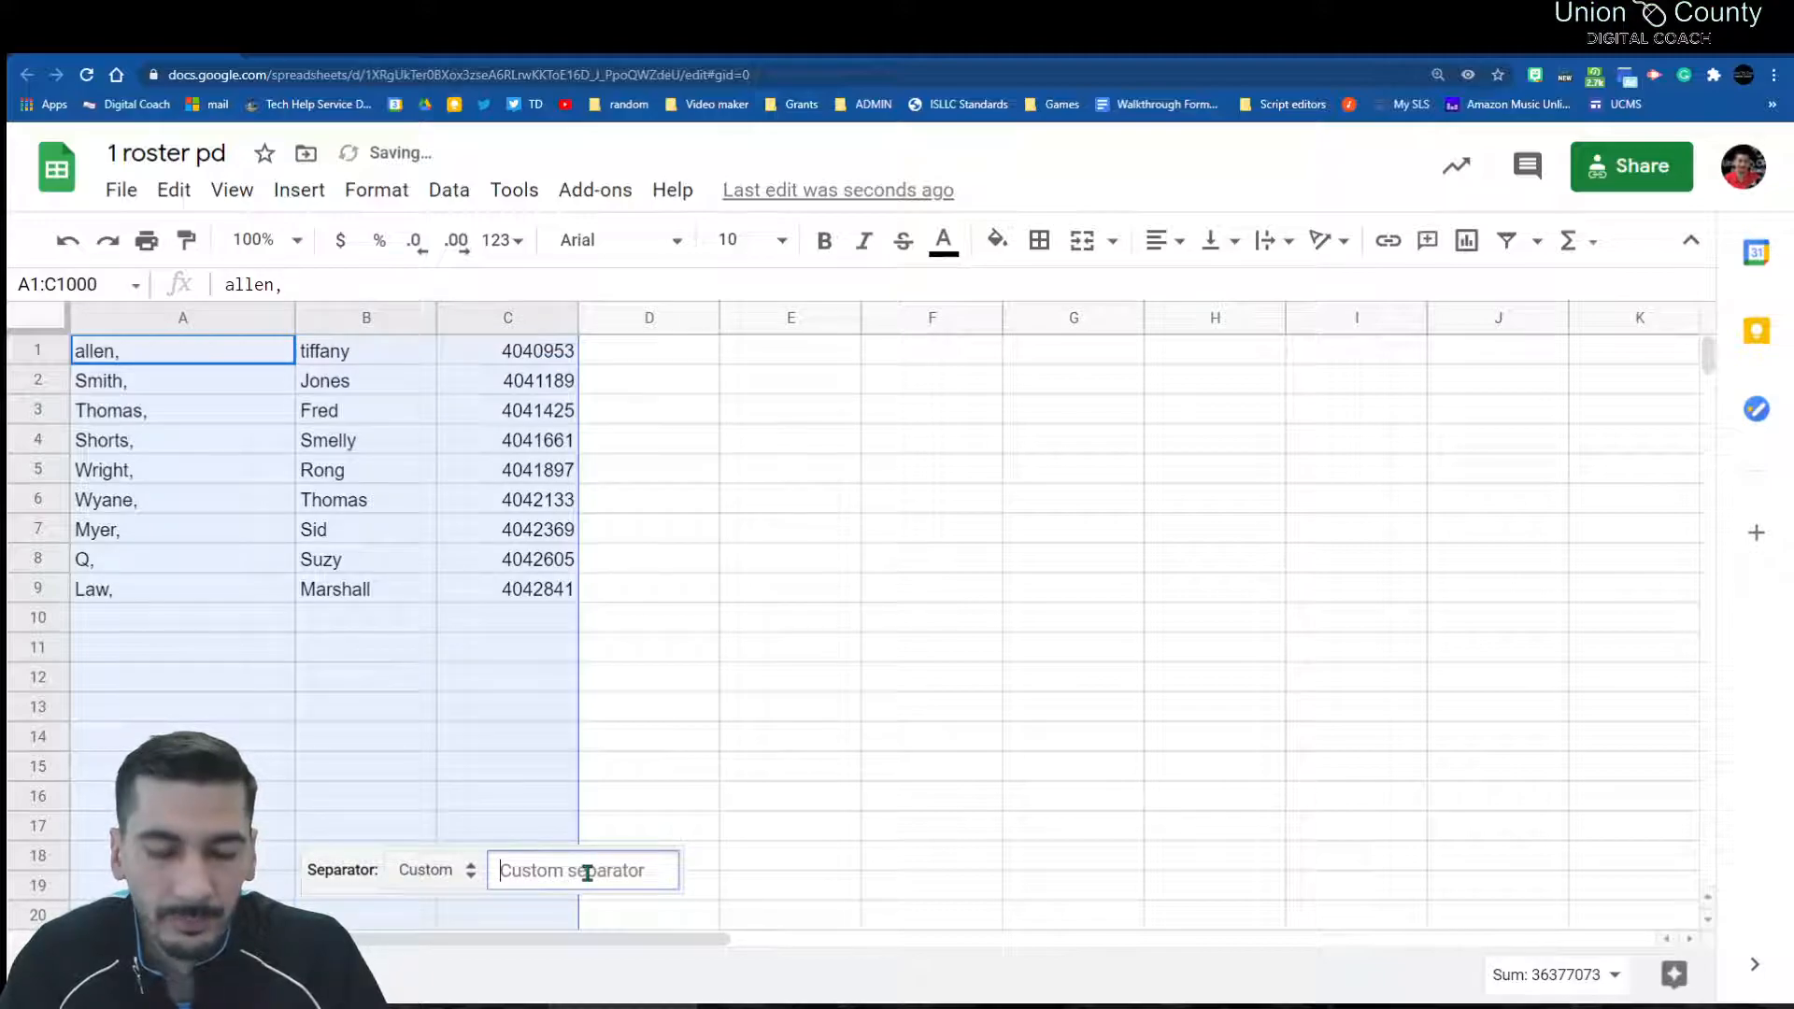
type(",")
key("BackSpace")
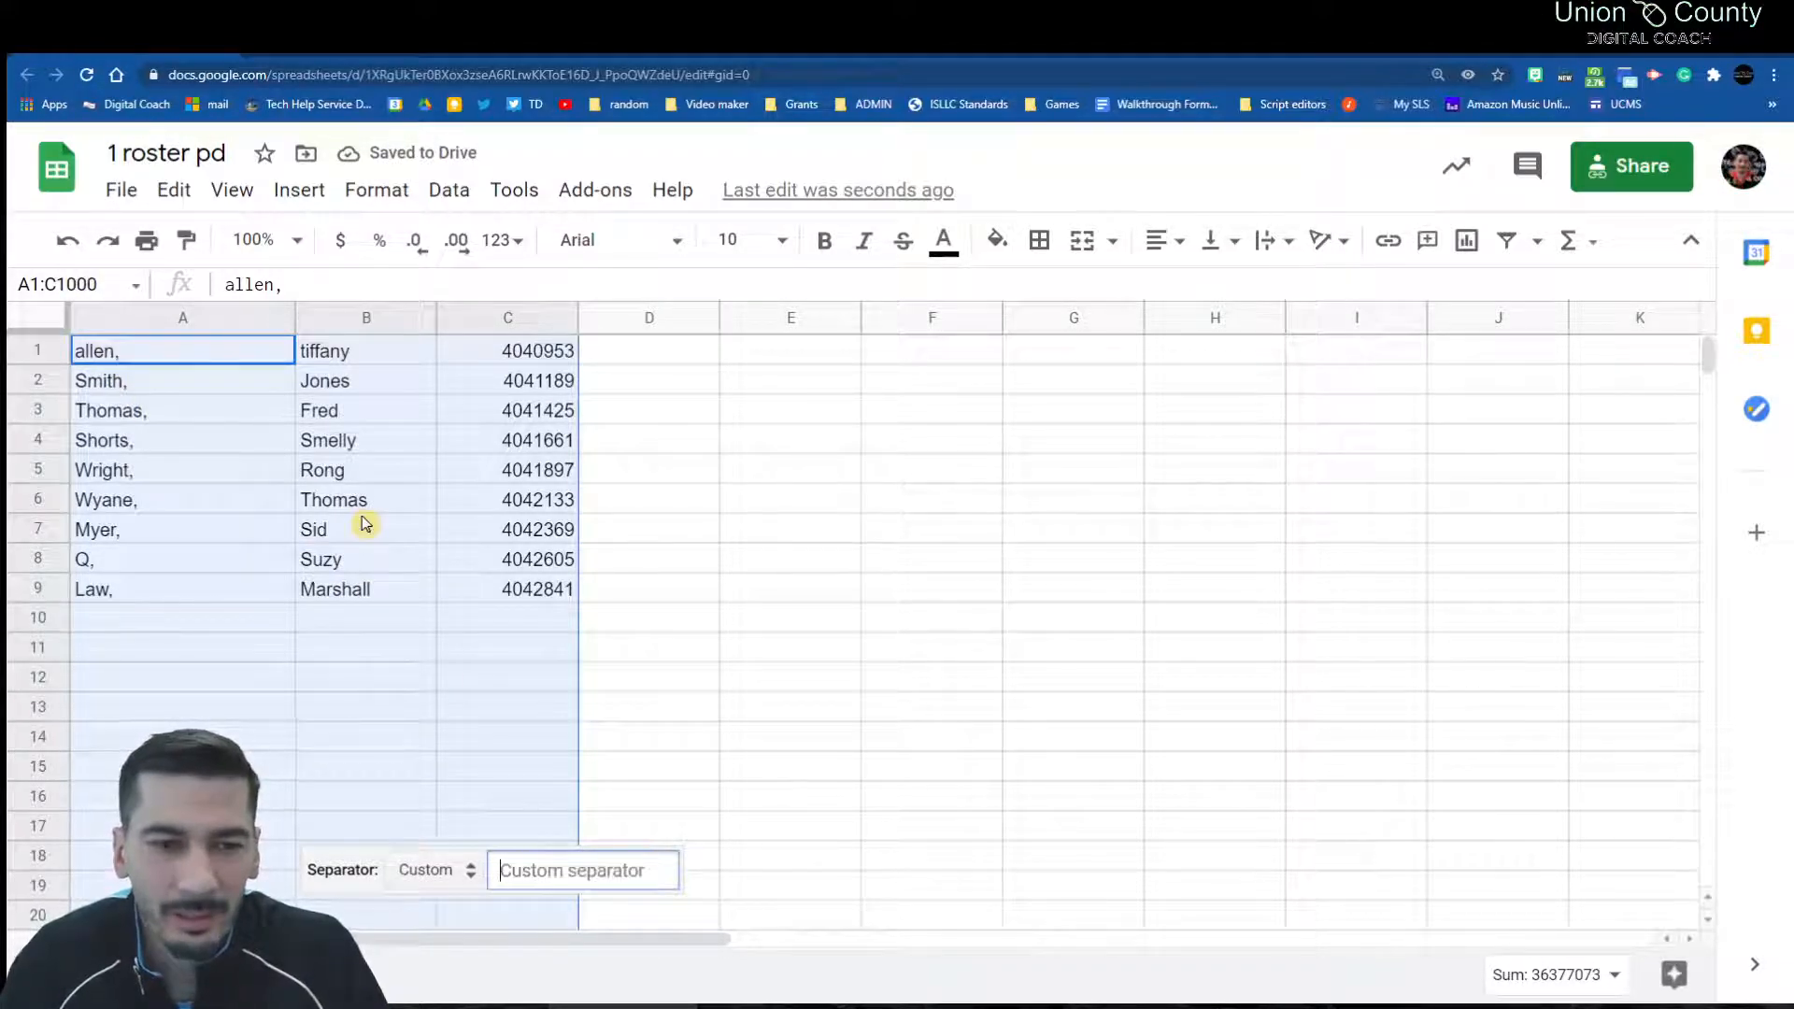
left_click(449, 867)
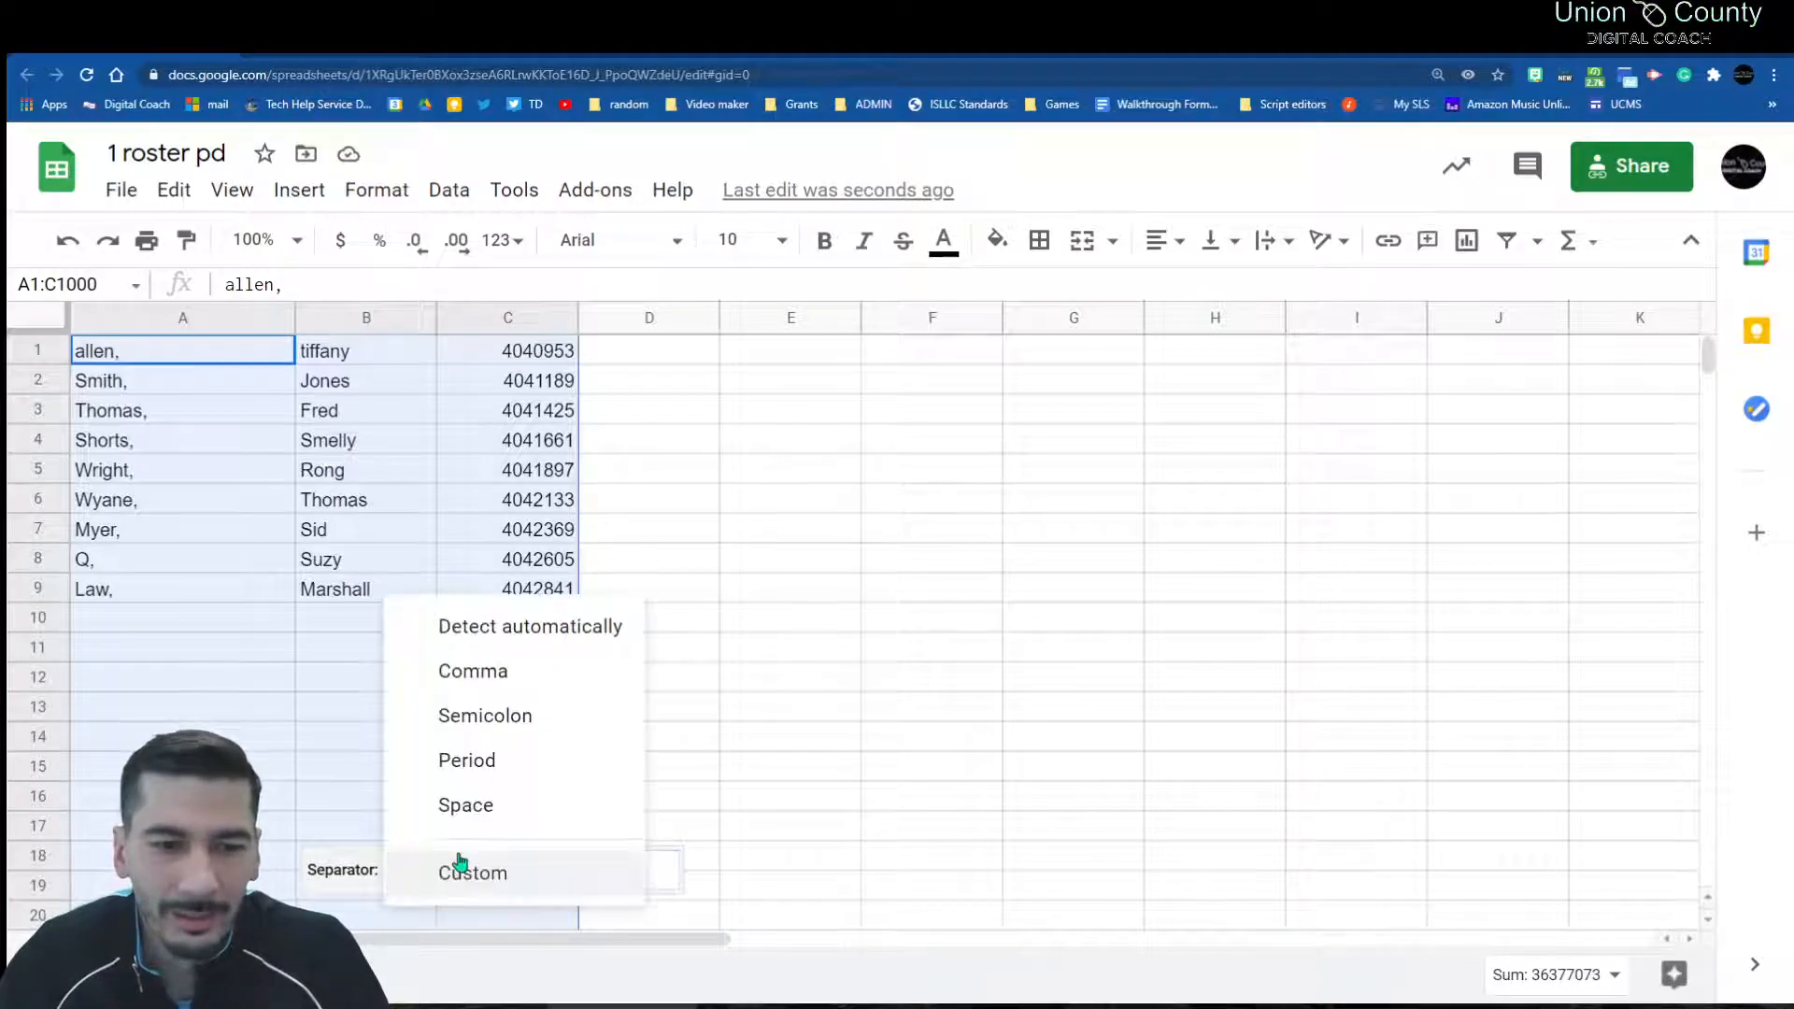
left_click(509, 626)
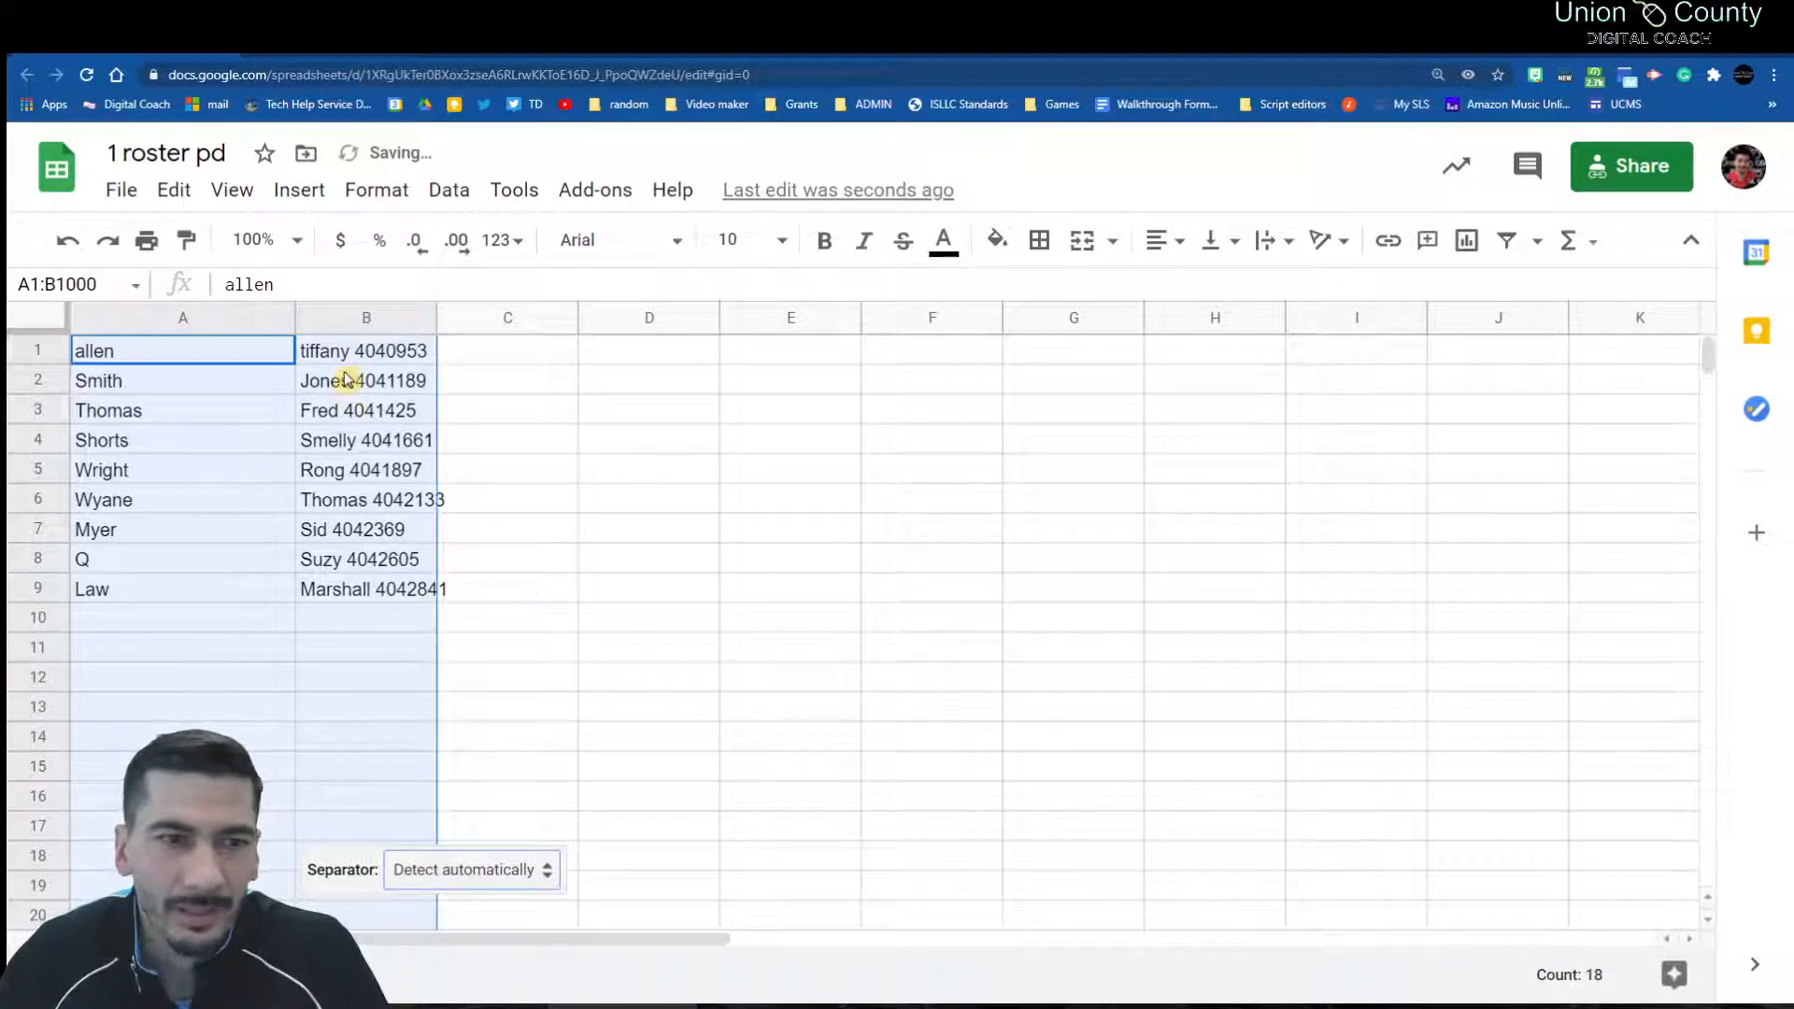
Step: Run Split text to columns on column B using the Space separator, moving IDs to column C
left_click(585, 463)
left_click(384, 315)
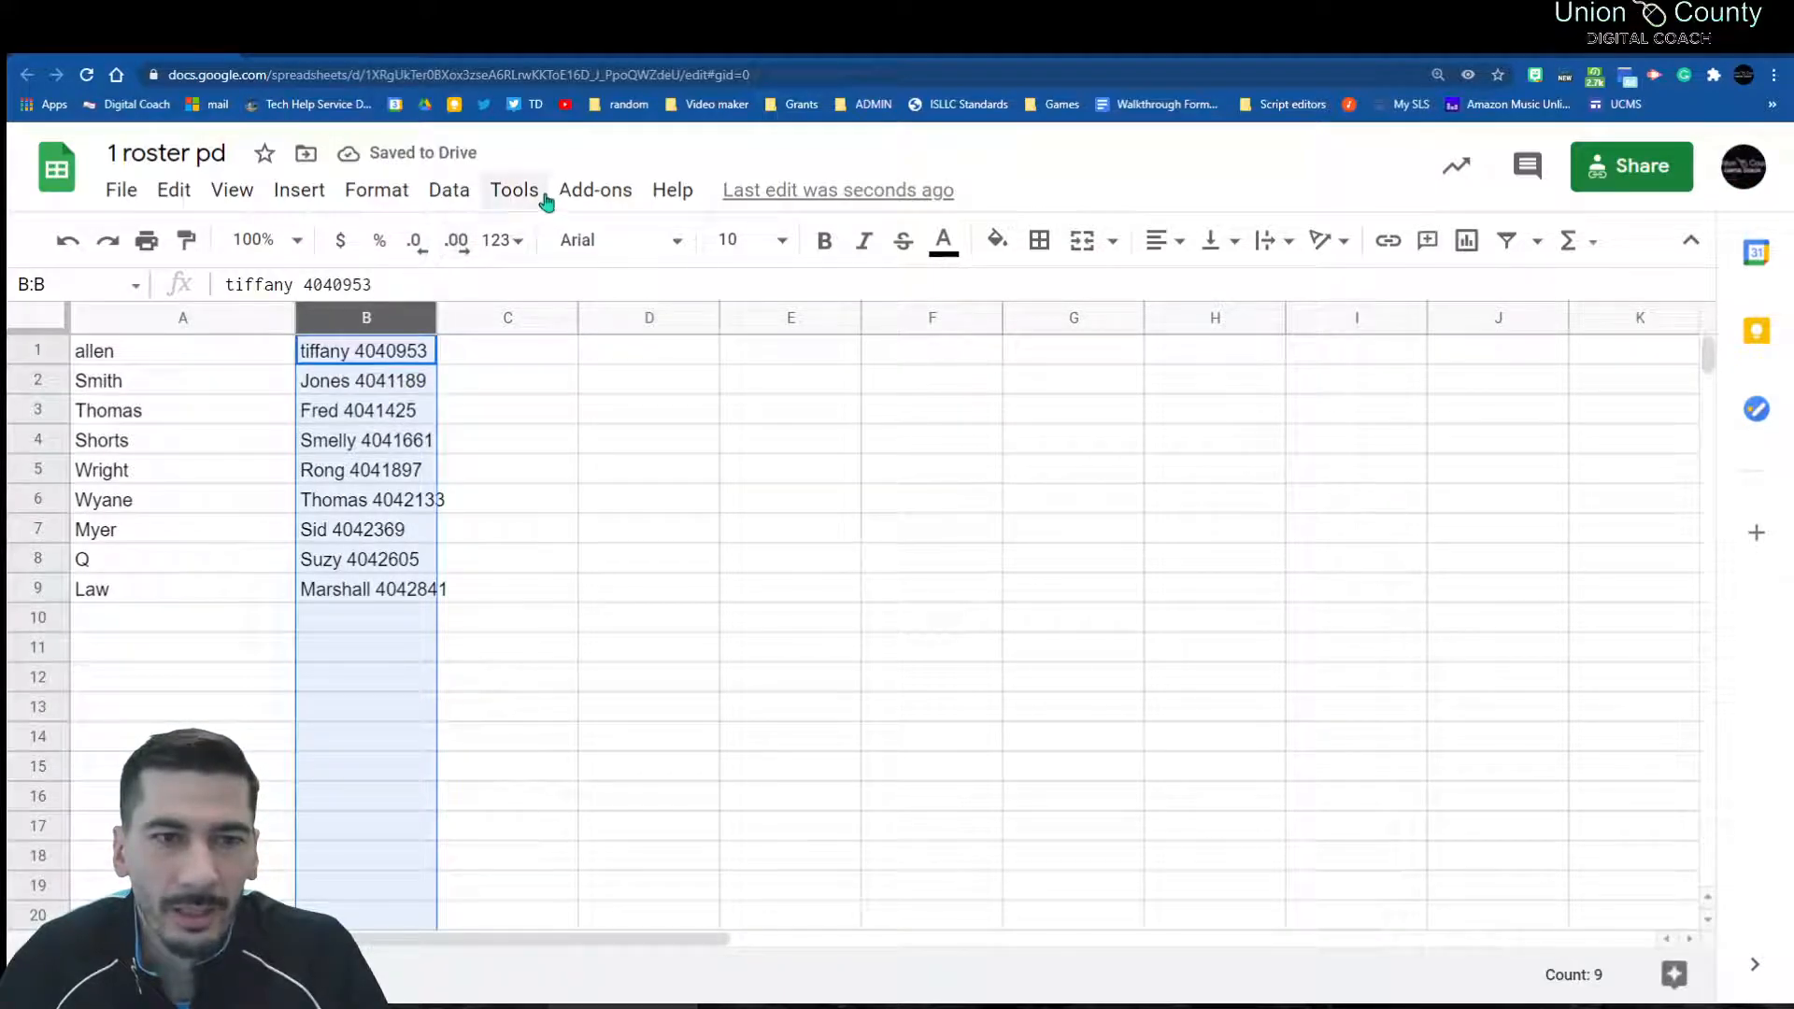
left_click(458, 192)
scroll(528, 841, "down", 1)
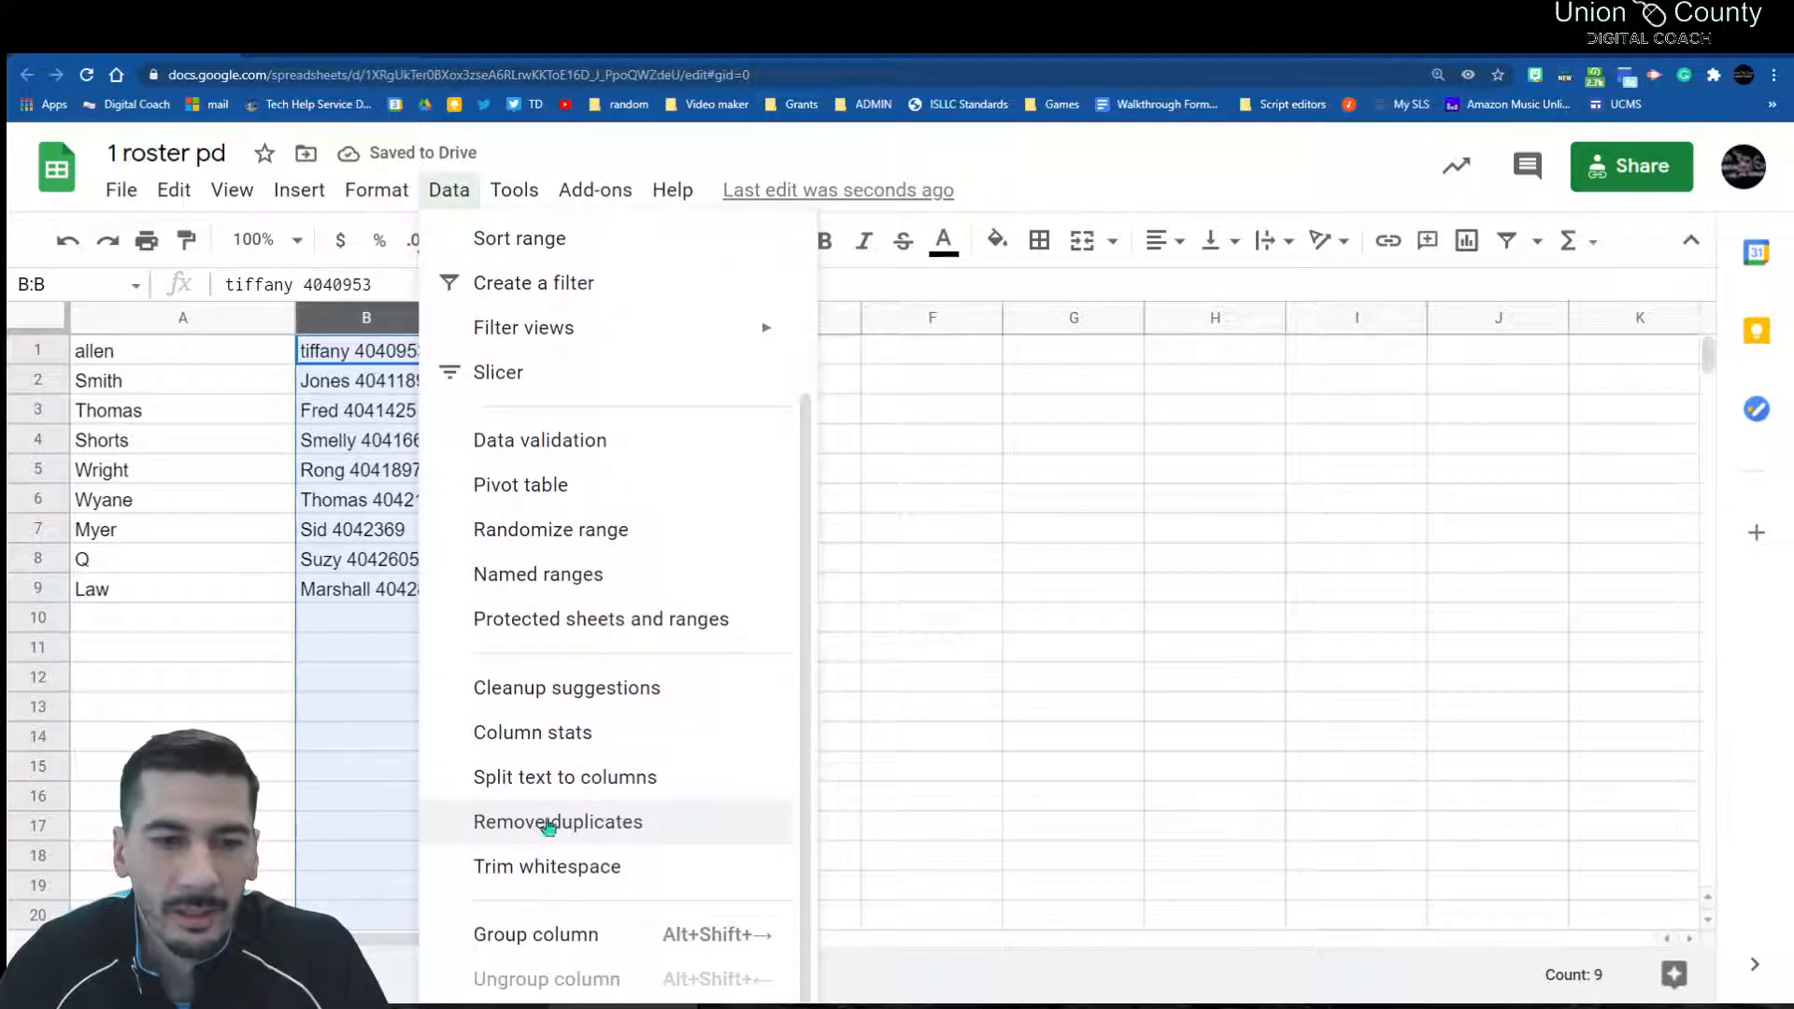
left_click(556, 796)
scroll(668, 888, "down", 1)
scroll(640, 879, "up", 1)
left_click(641, 879)
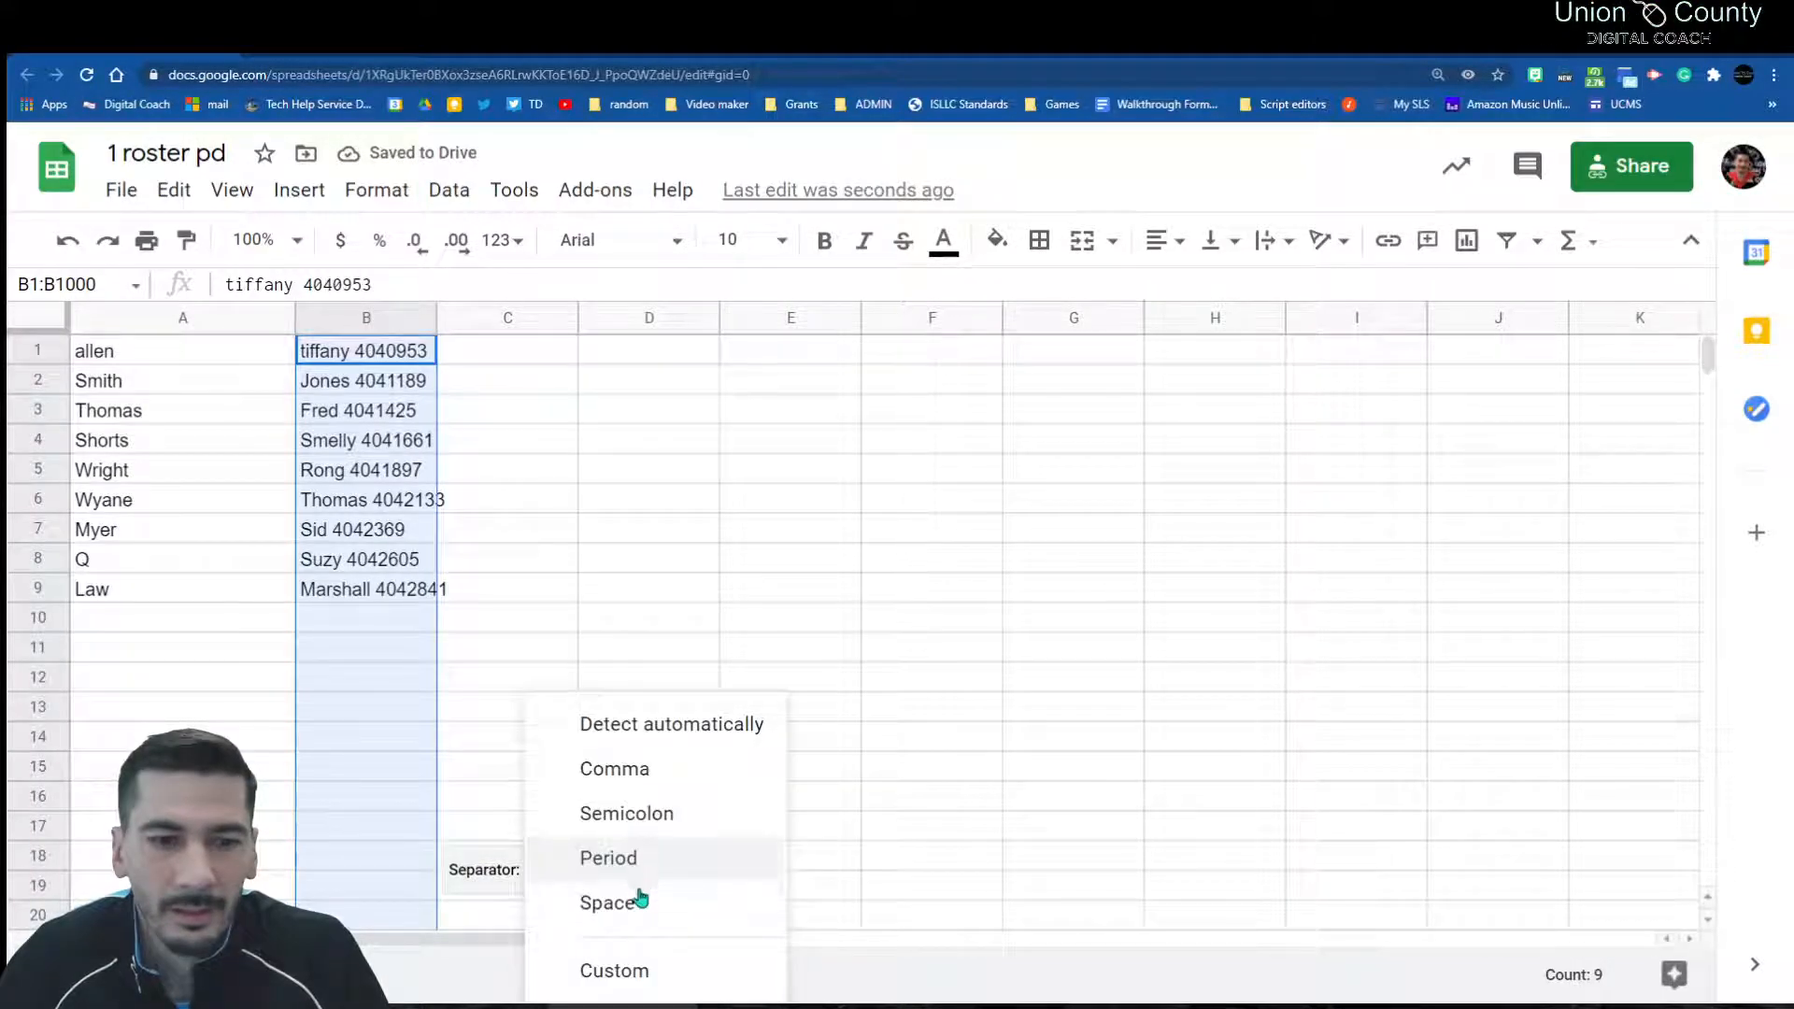
left_click(643, 916)
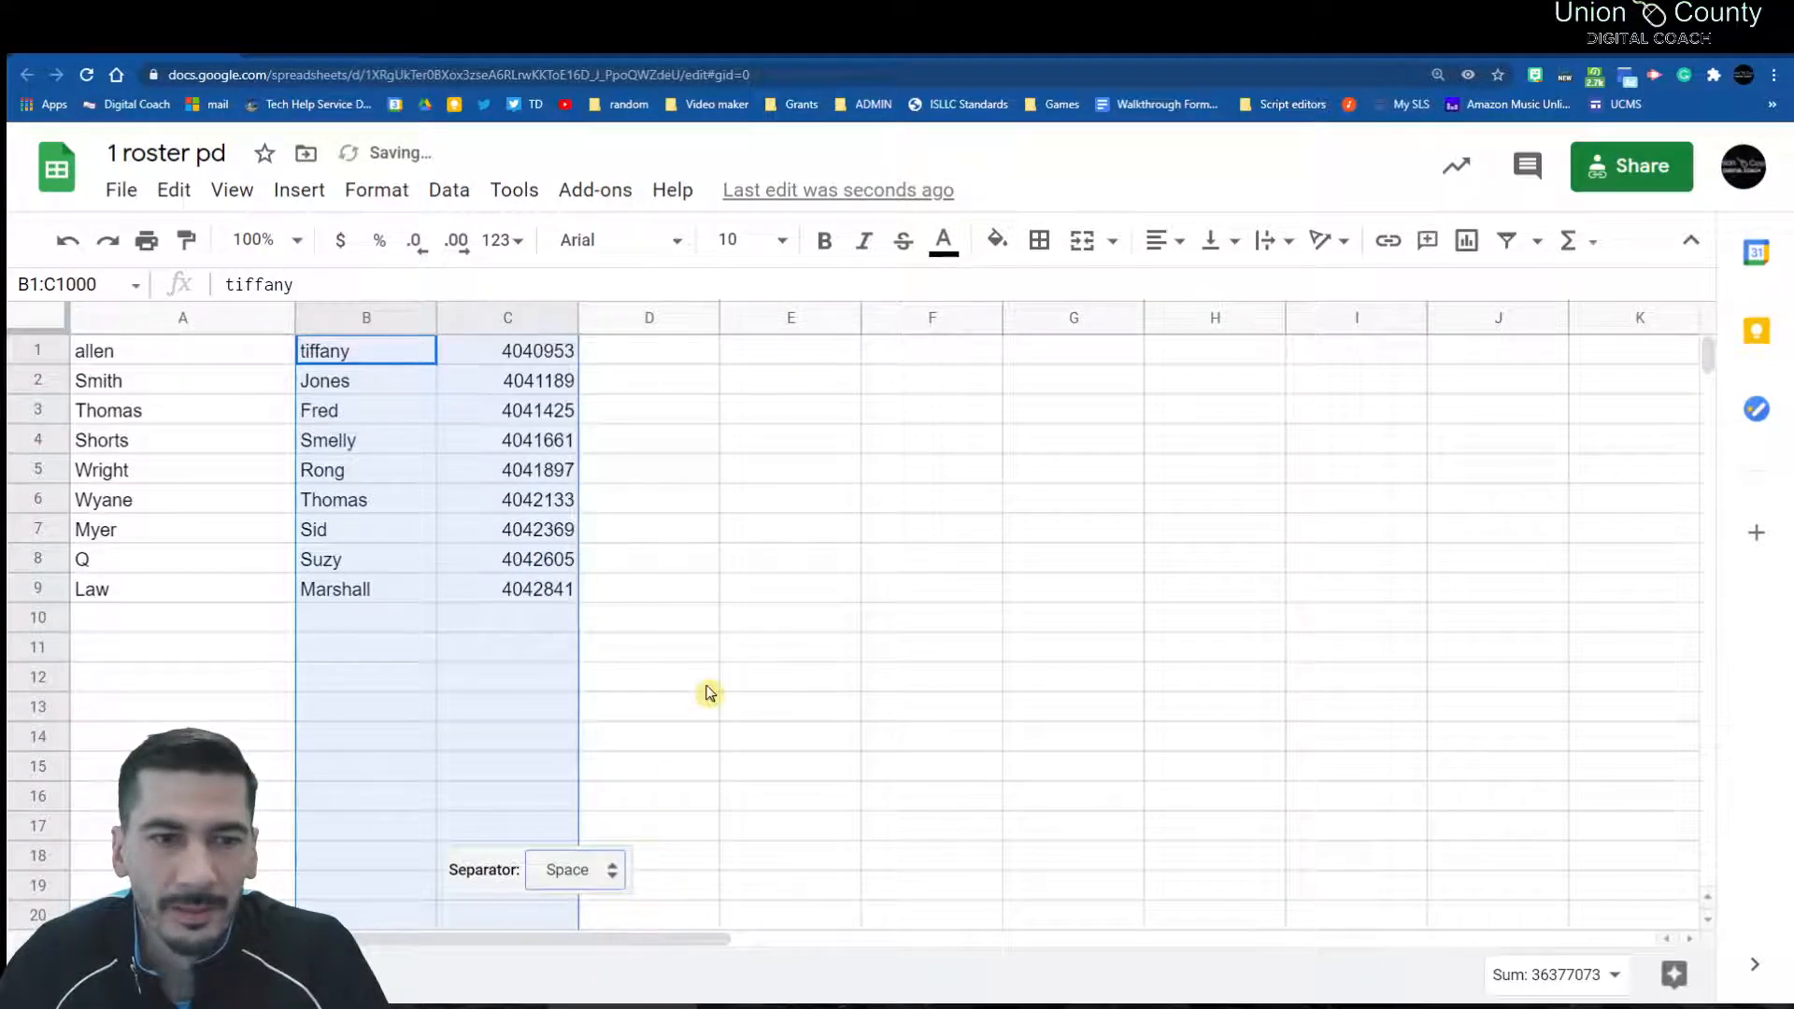
left_click(703, 690)
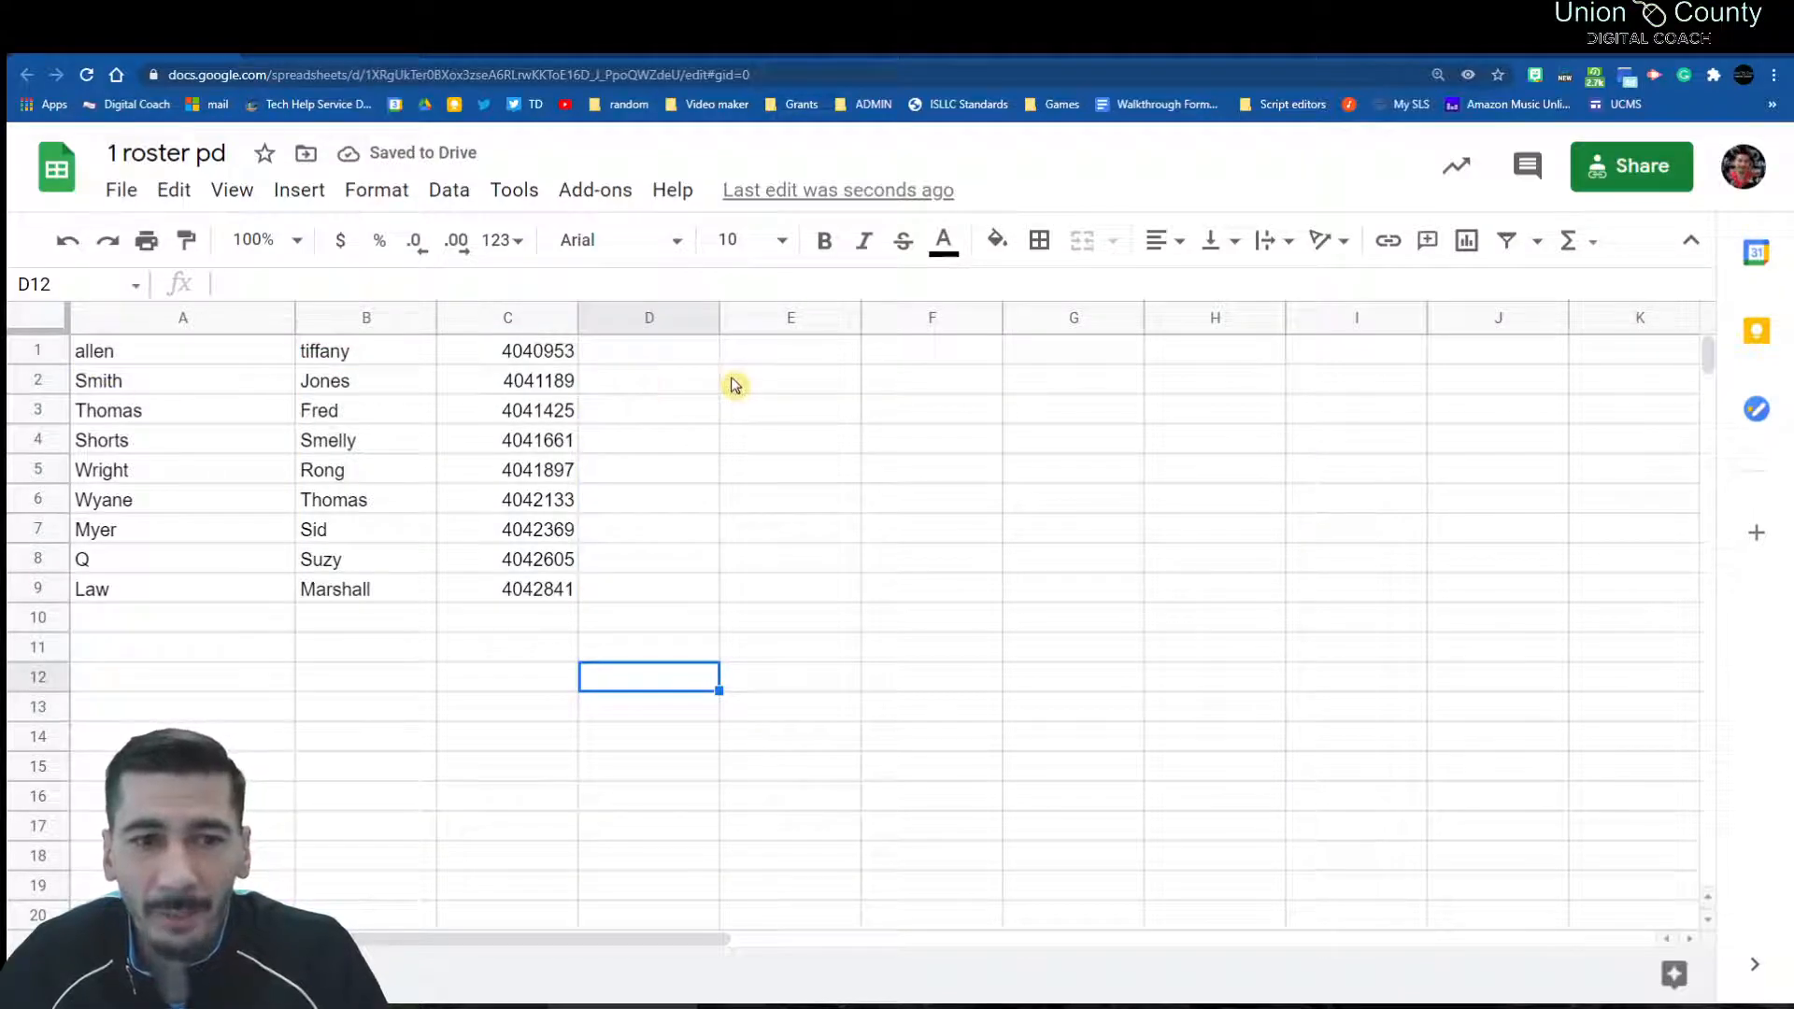
Step: Insert an empty row above row 1 of the roster
left_click(38, 353)
right_click(37, 360)
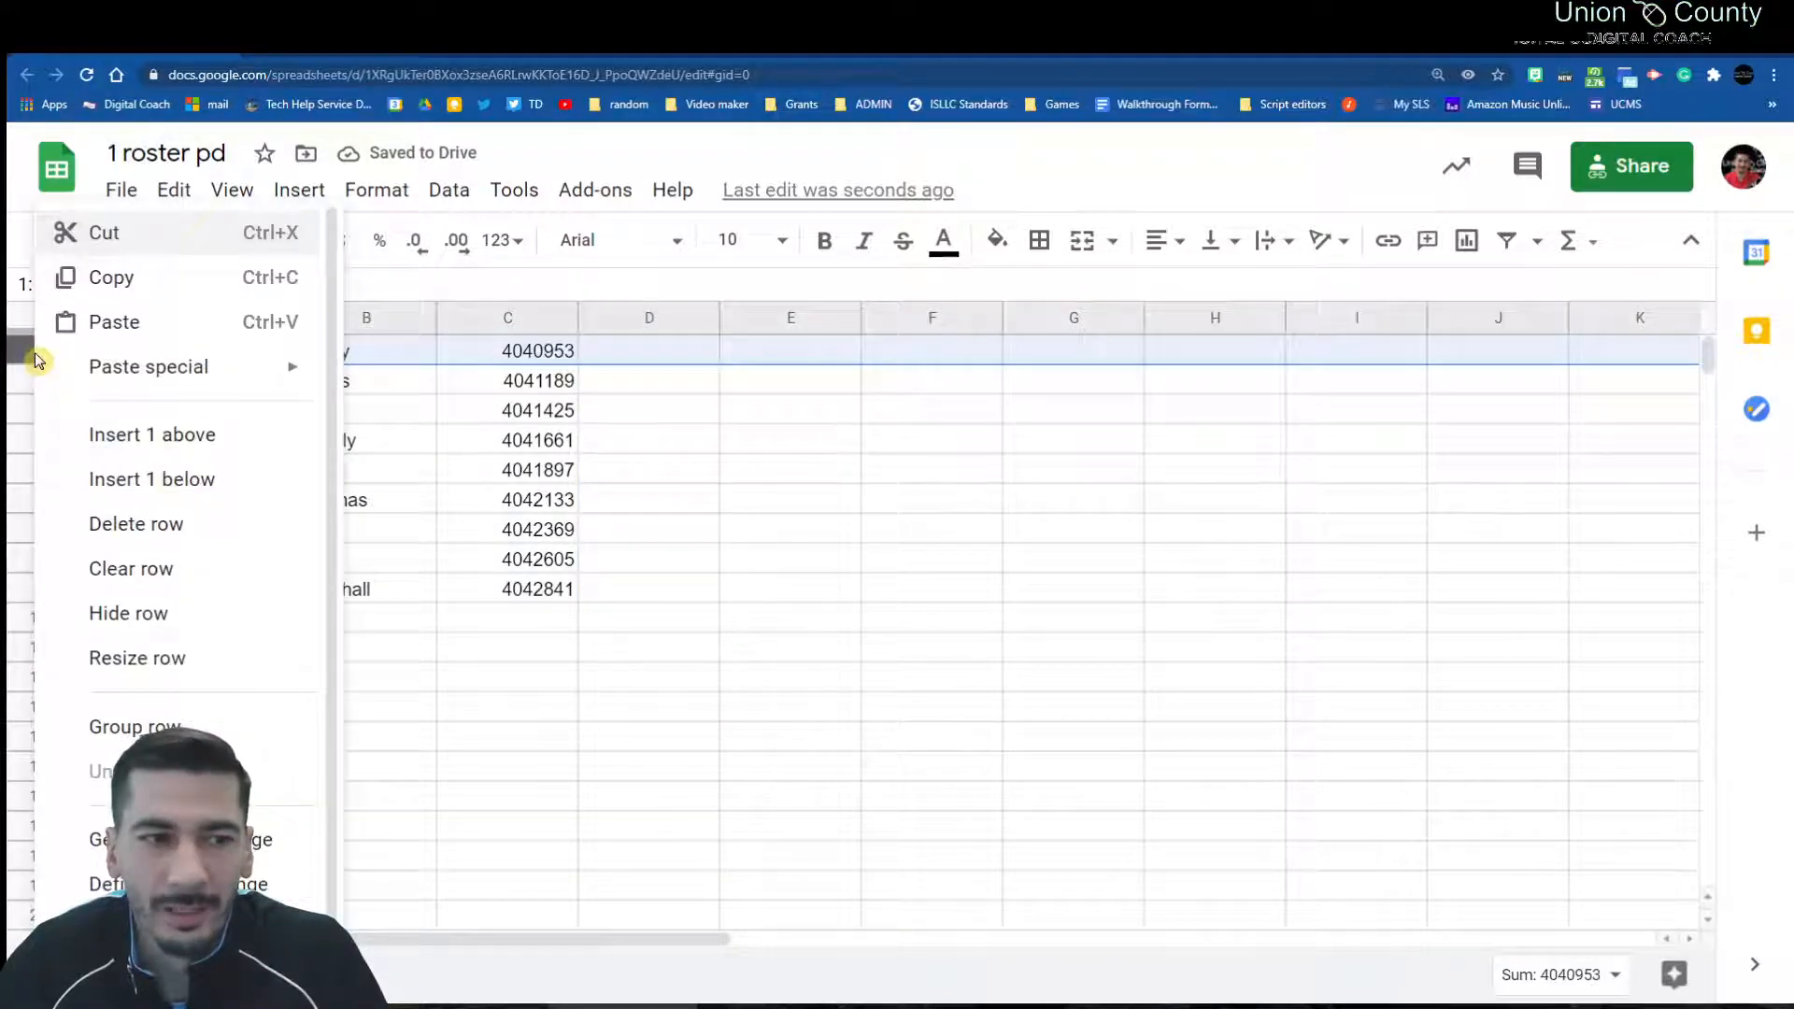
left_click(108, 436)
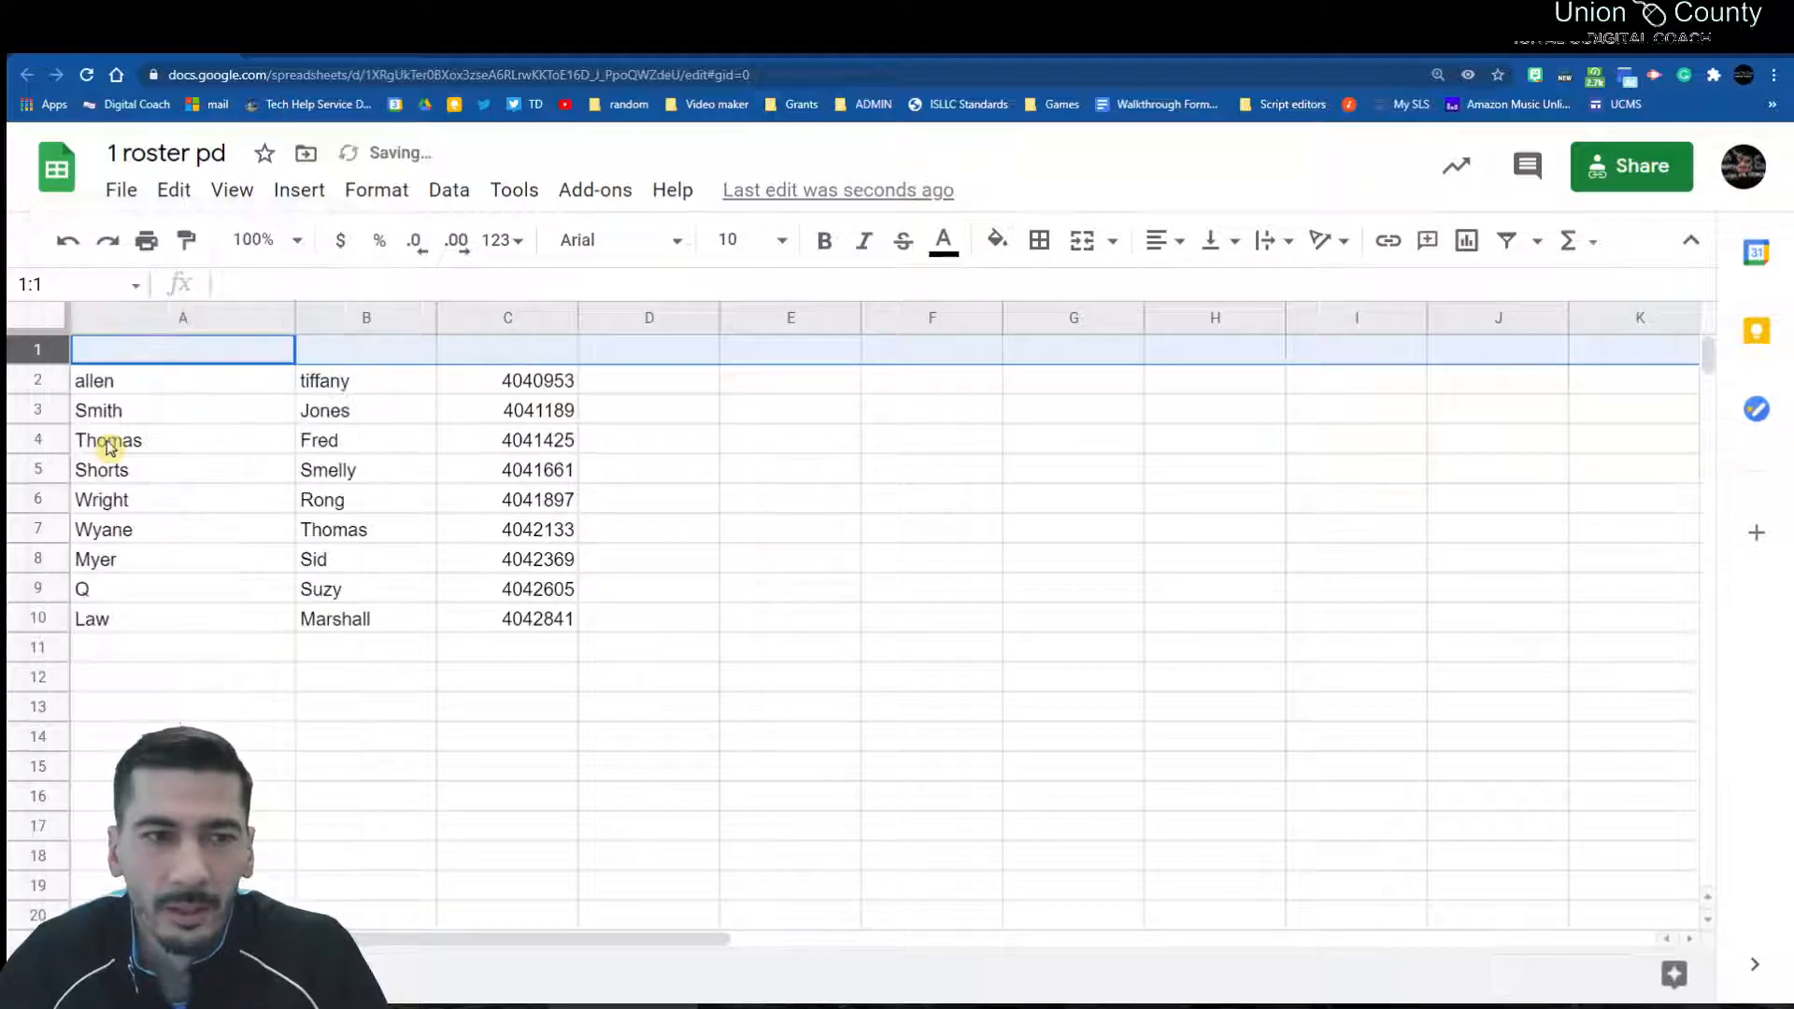
Step: Type the headers Last Name, First Name and CODE into A1, B1 and C1
left_click(150, 360)
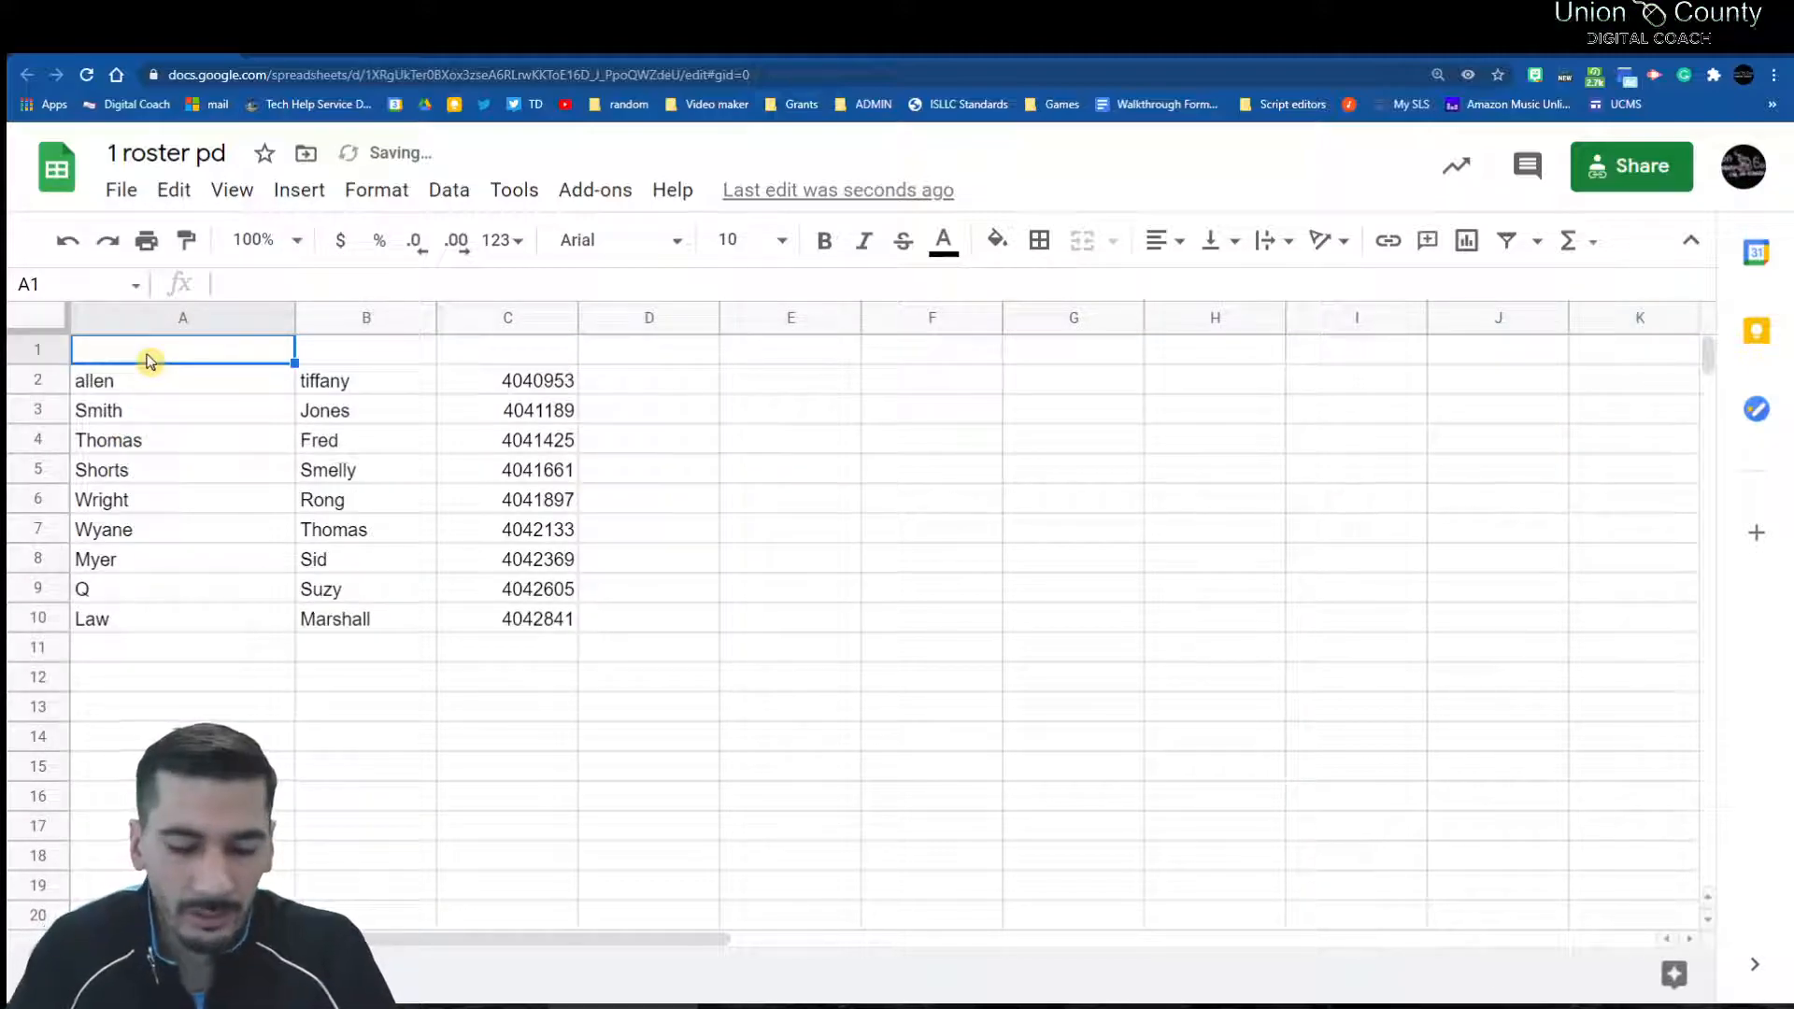
type("Last Name")
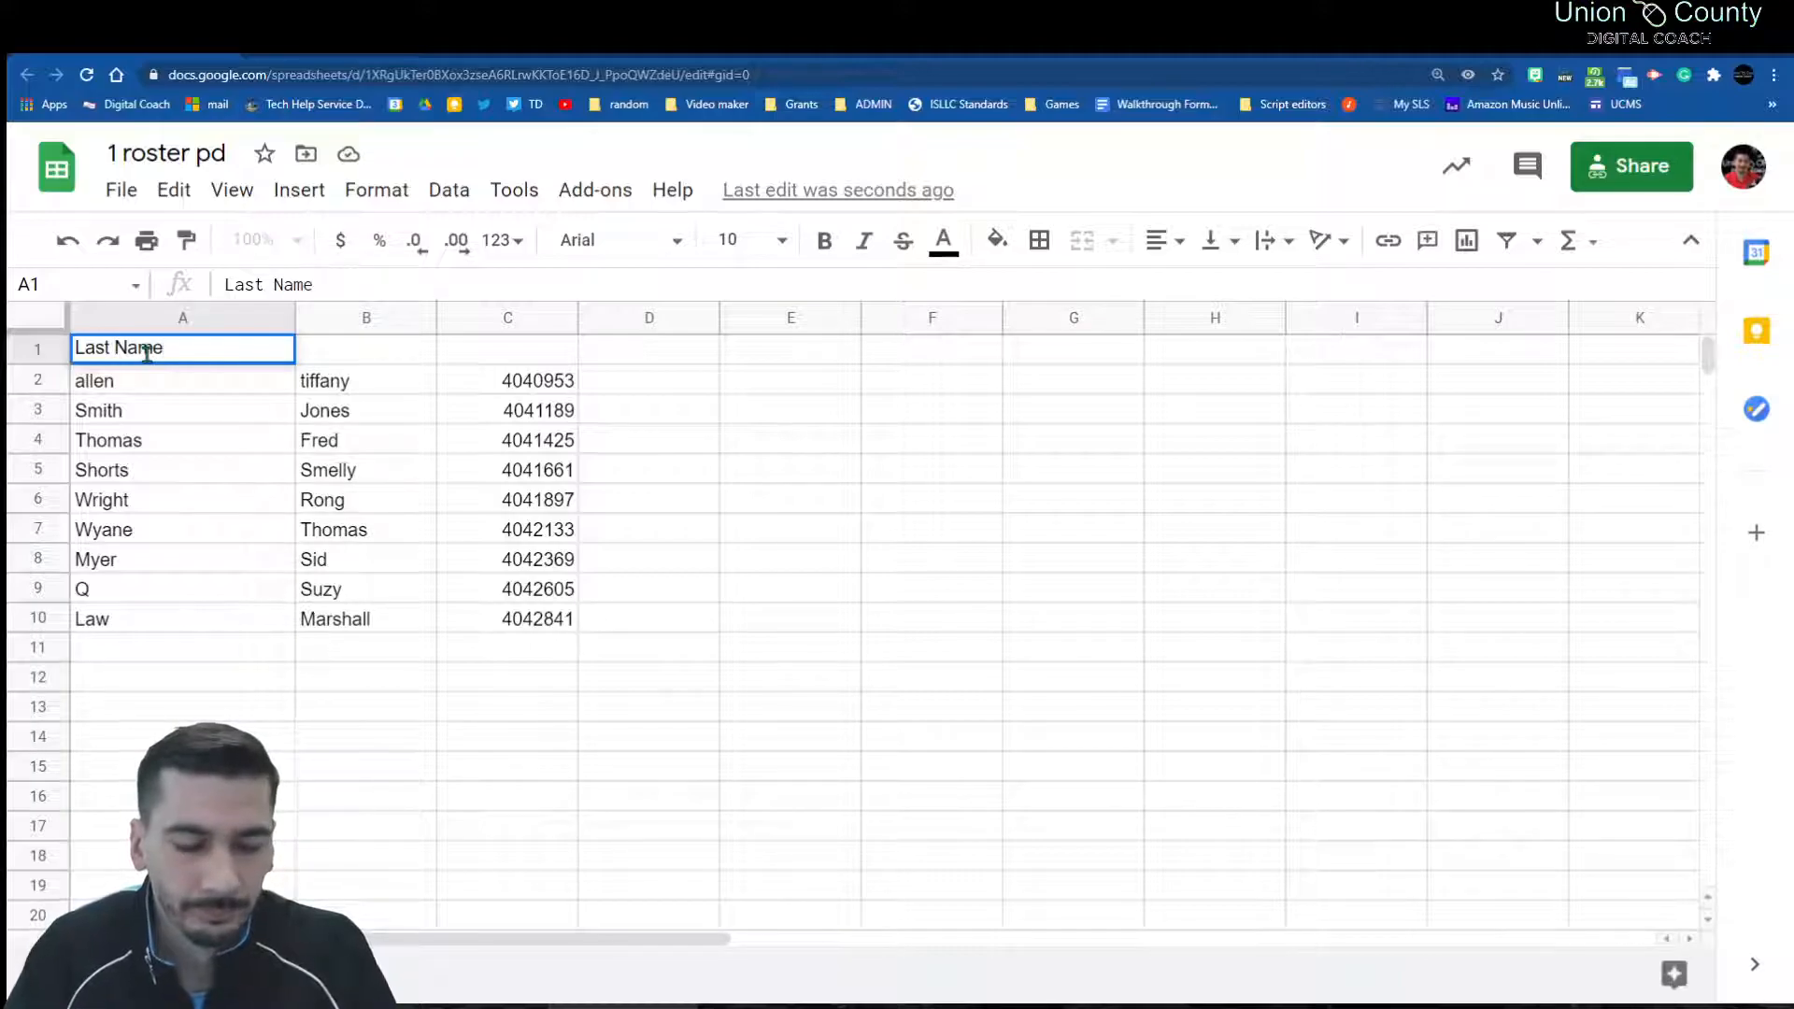
key("Tab")
type("First Name")
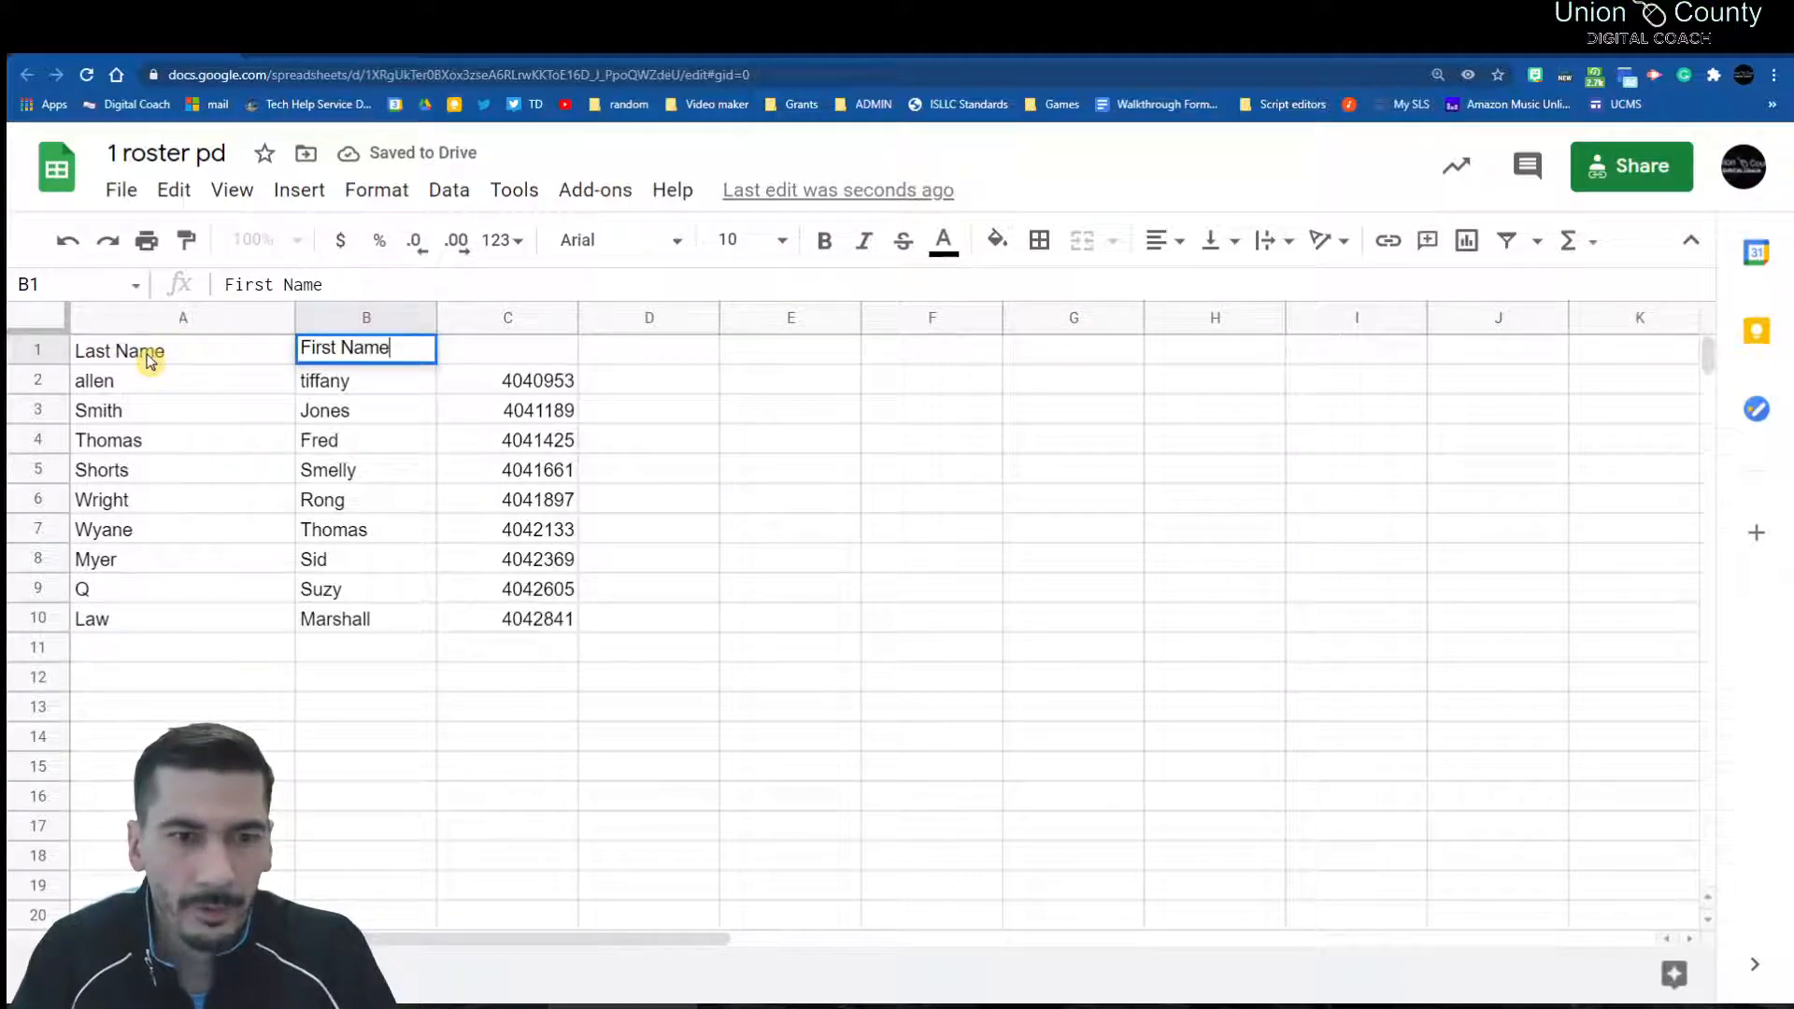
key("Tab")
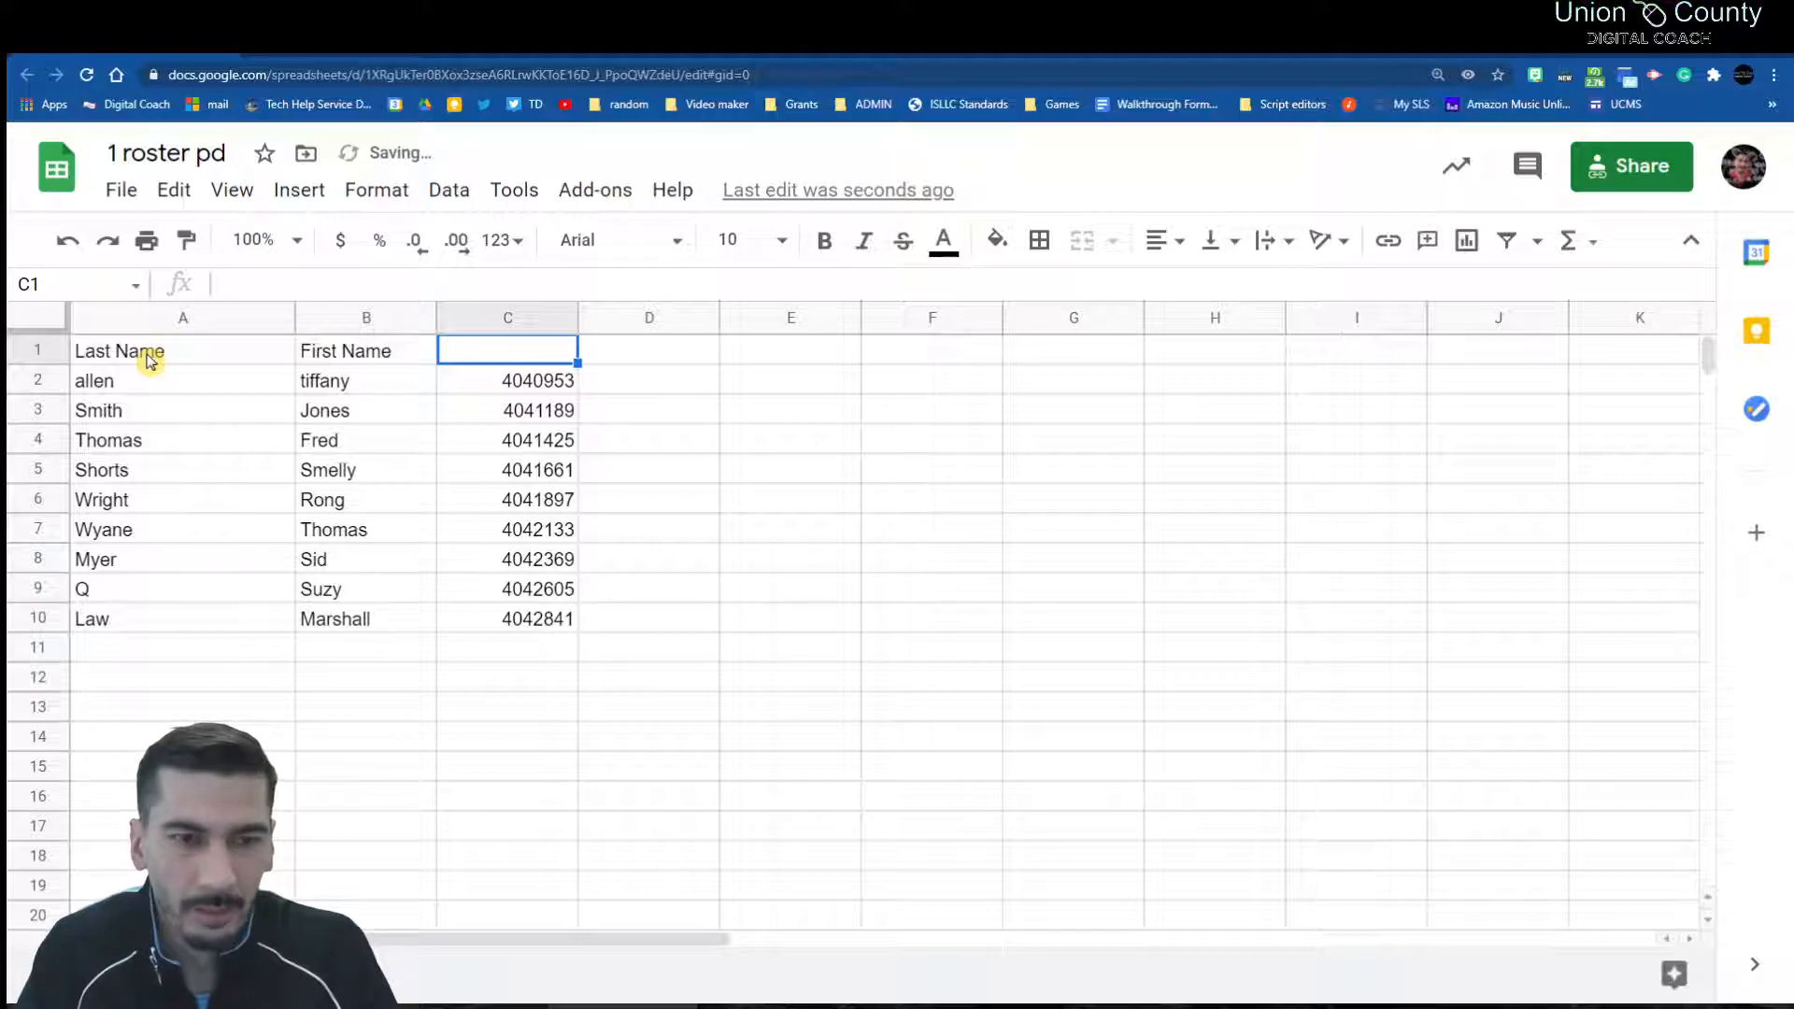
type("C")
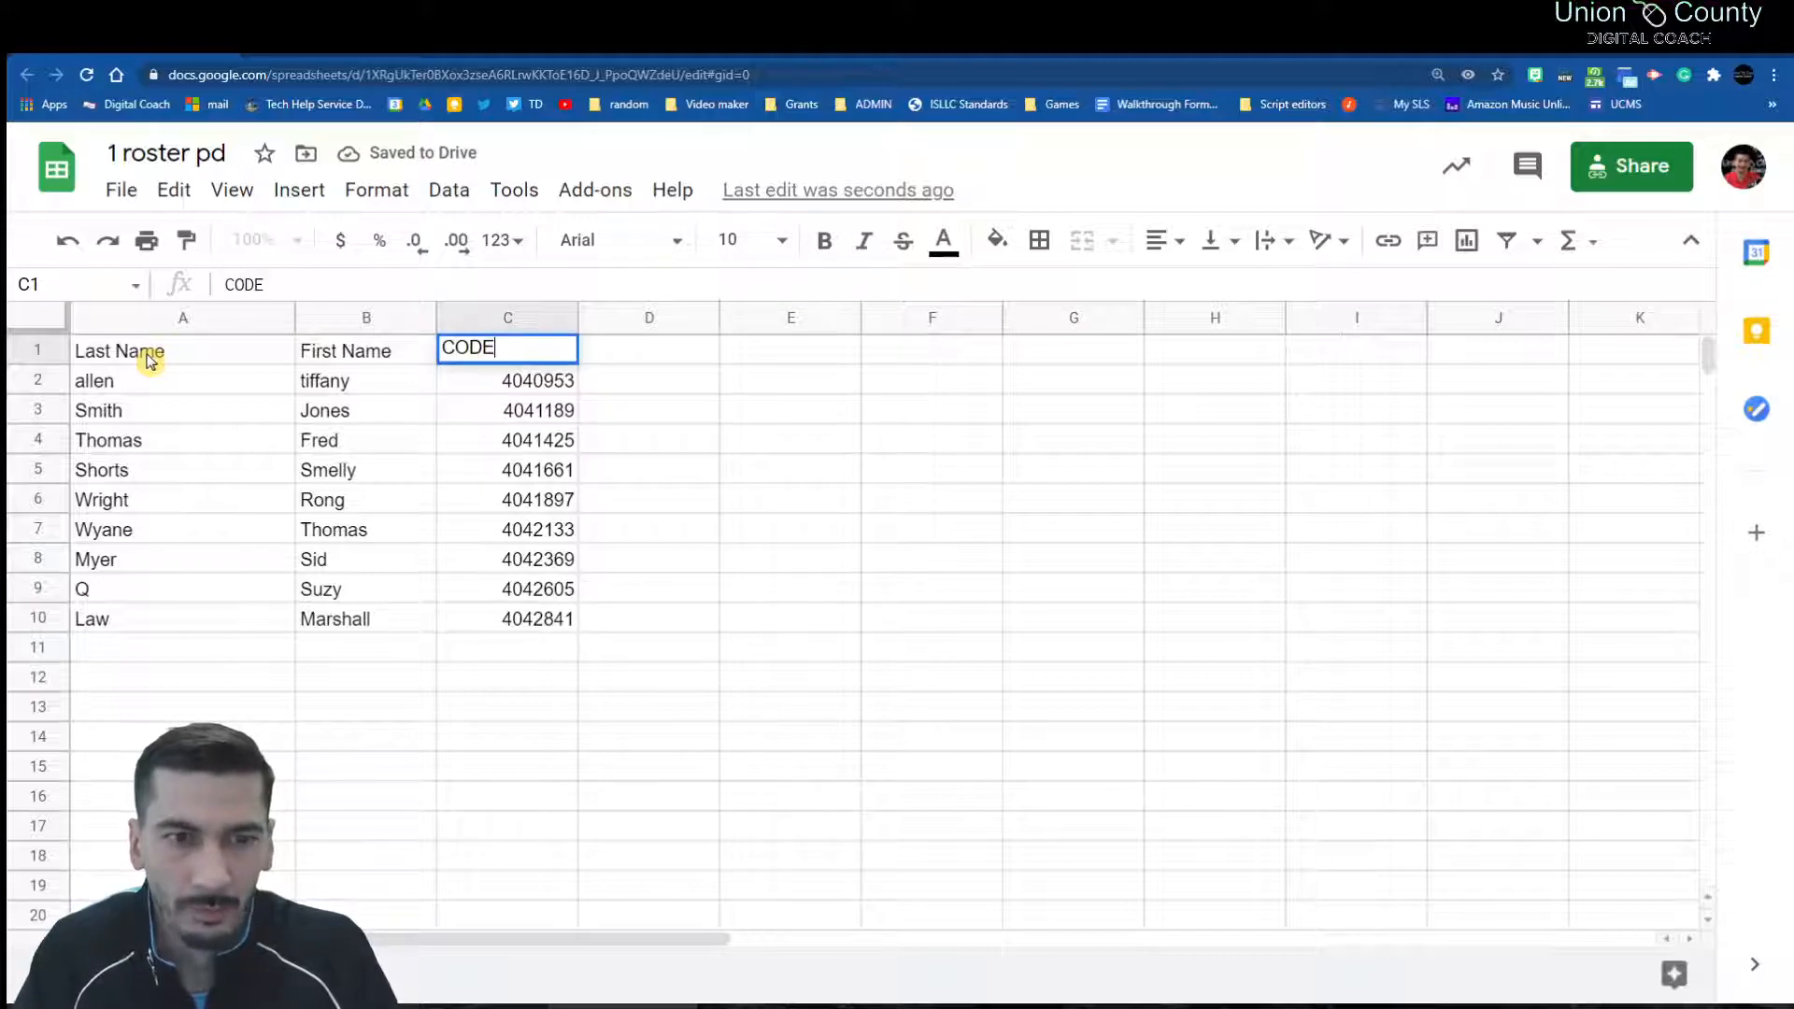
type("ODE")
left_click(649, 616)
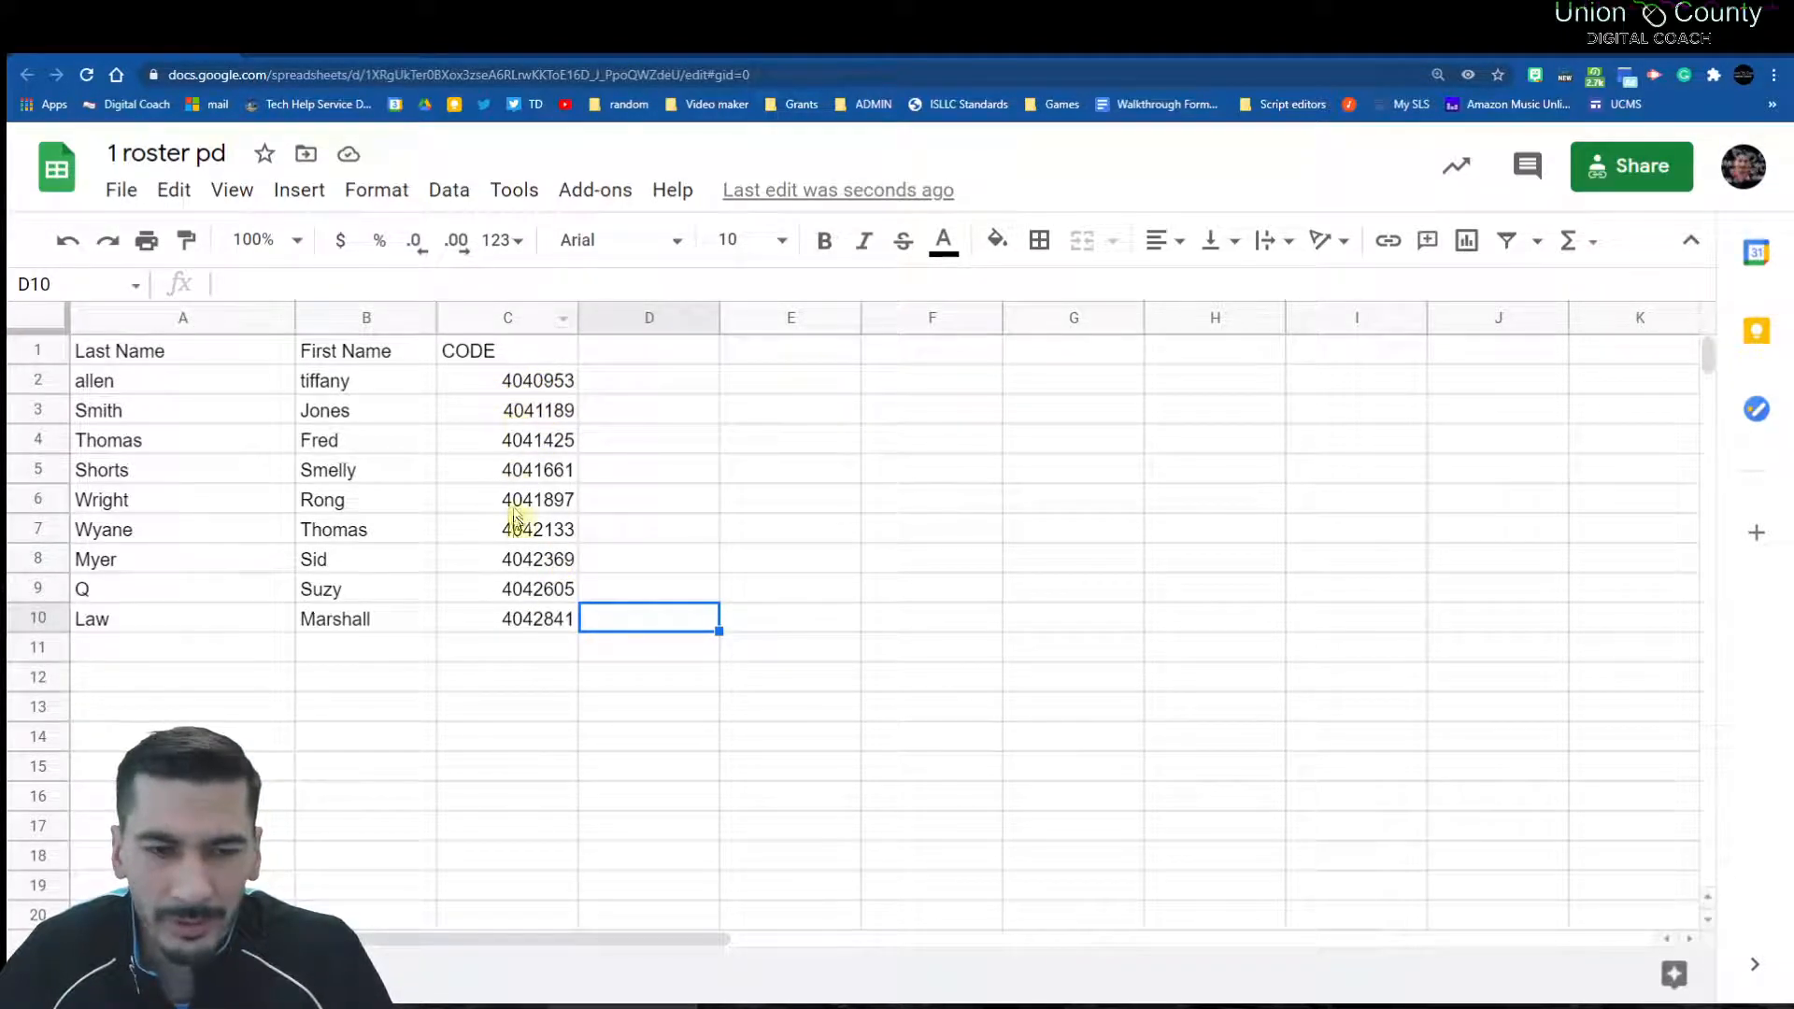
Step: Enter =RIGHT(C2,4) in D2 and accept the autofill down column D through row 10
left_click(621, 387)
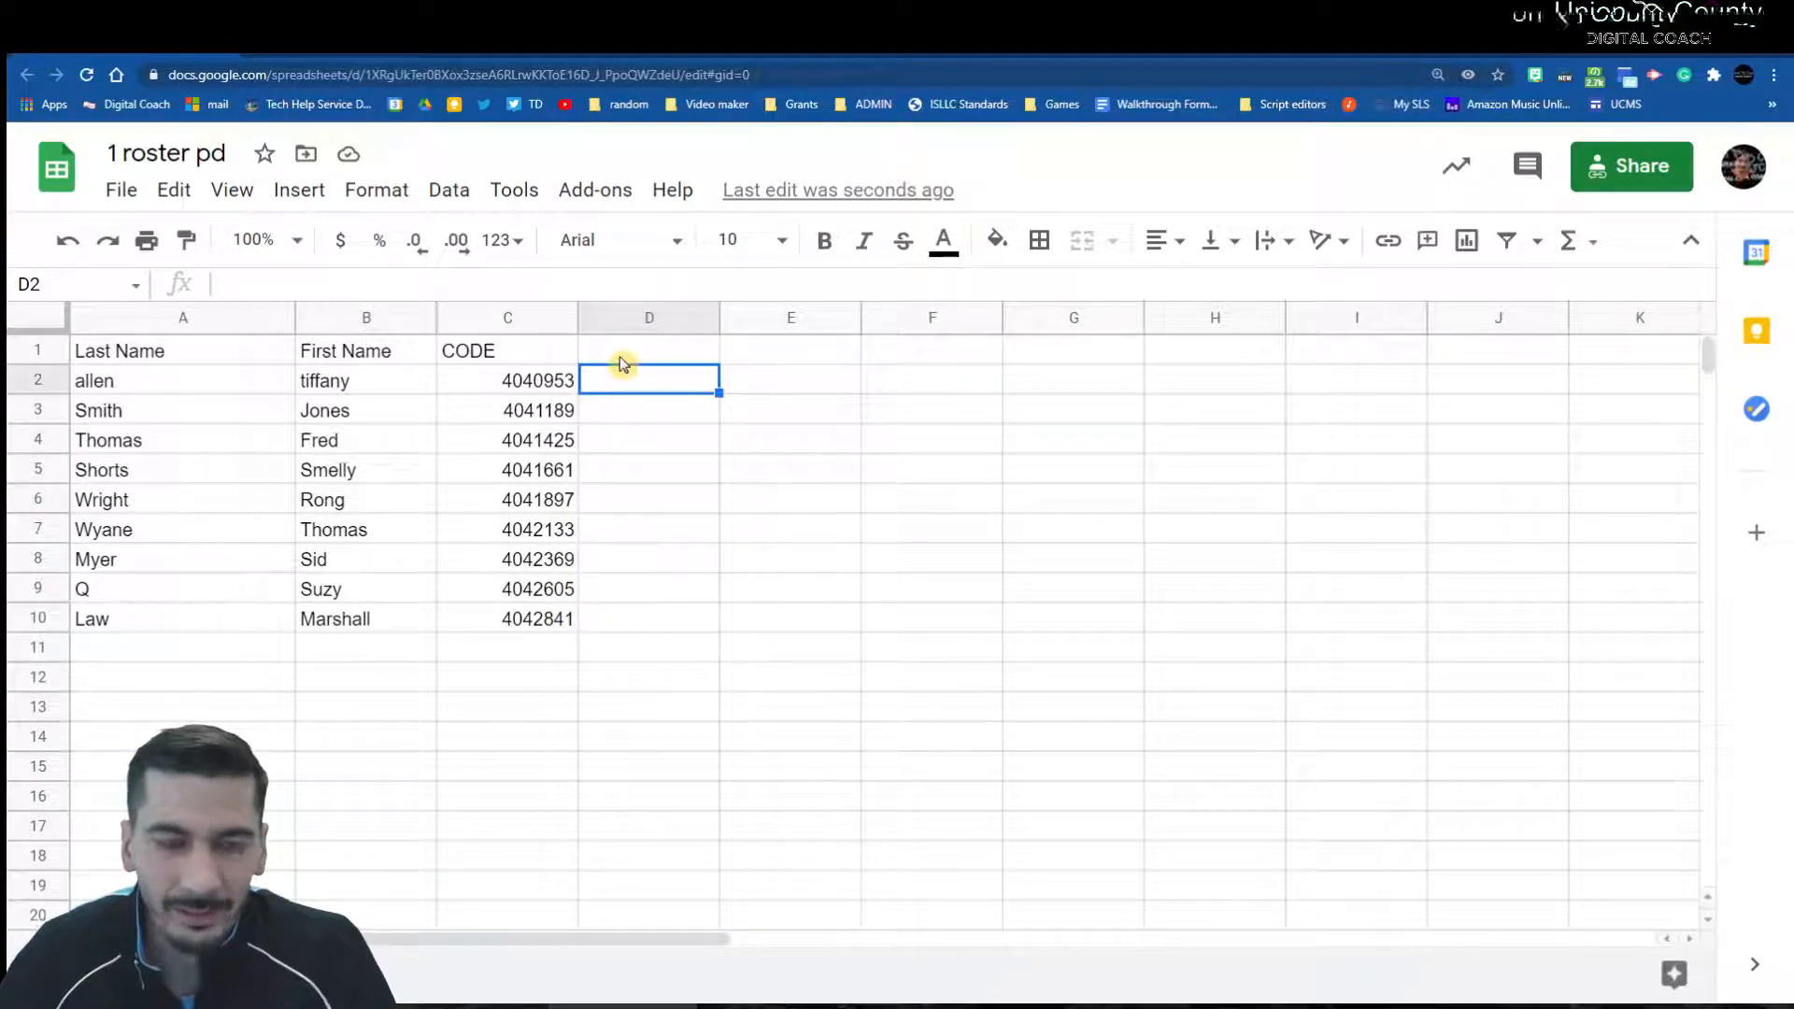
type("=")
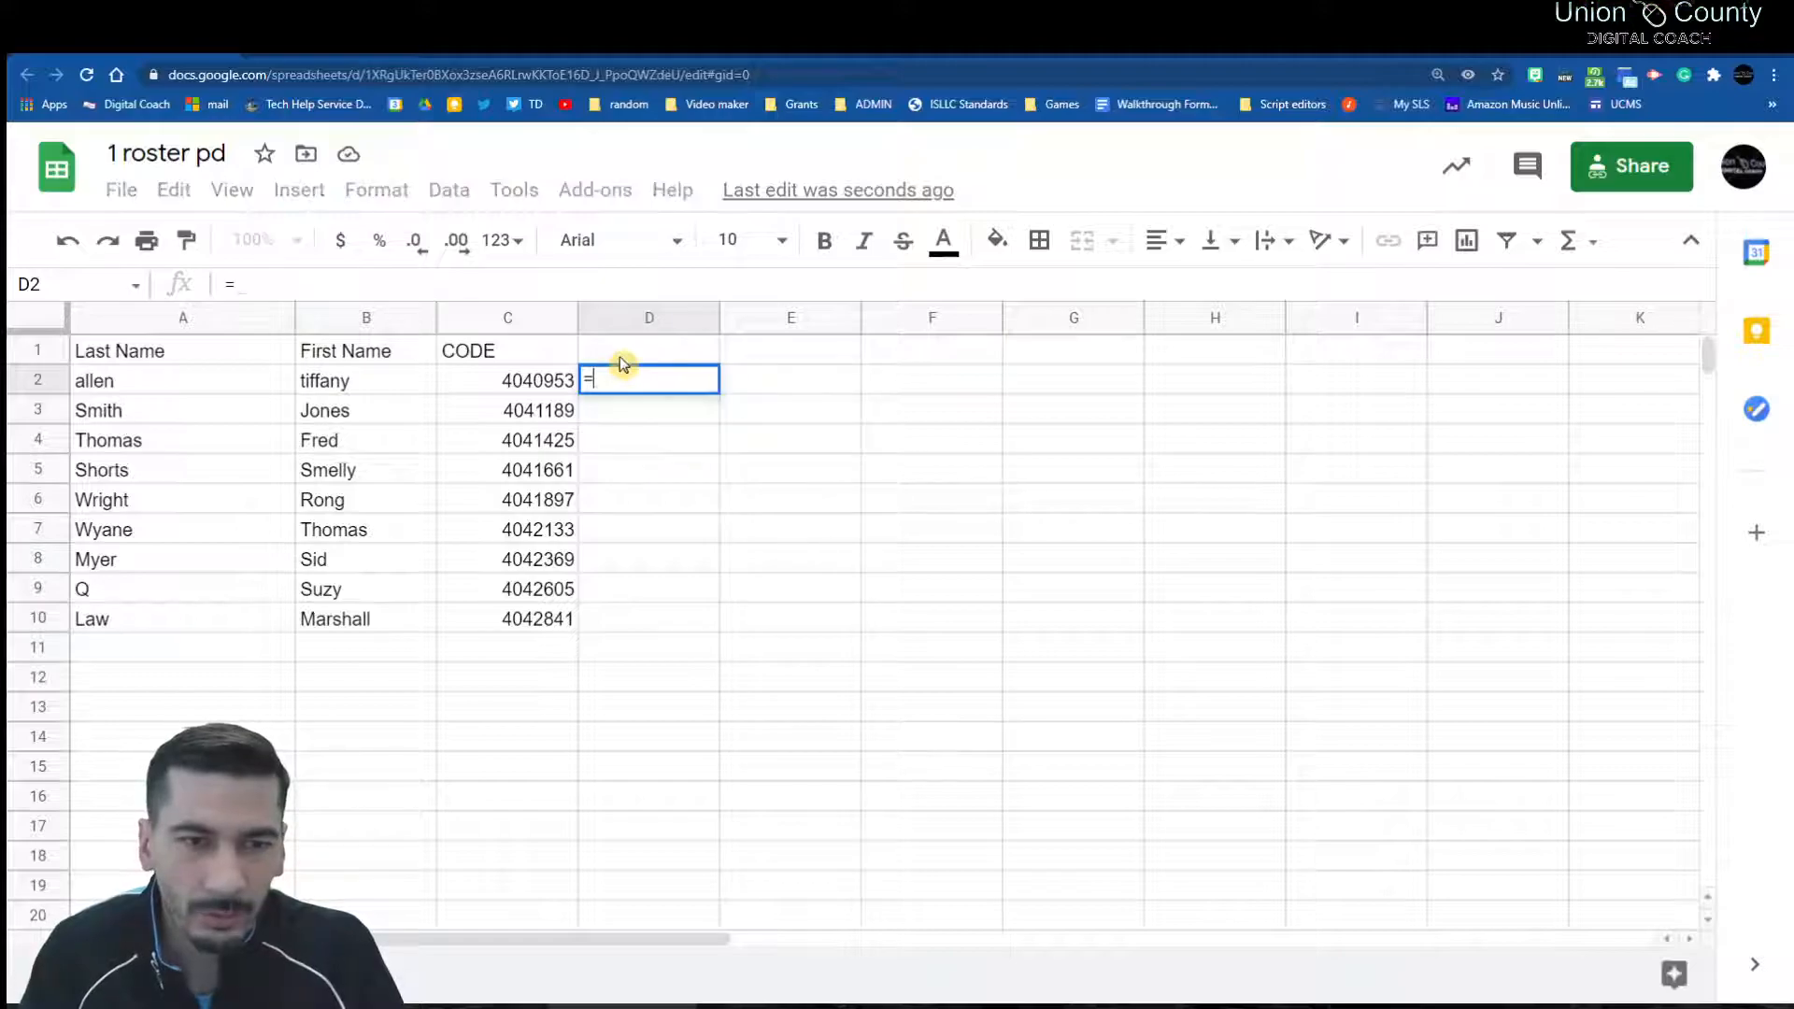
type("right(")
left_click(556, 392)
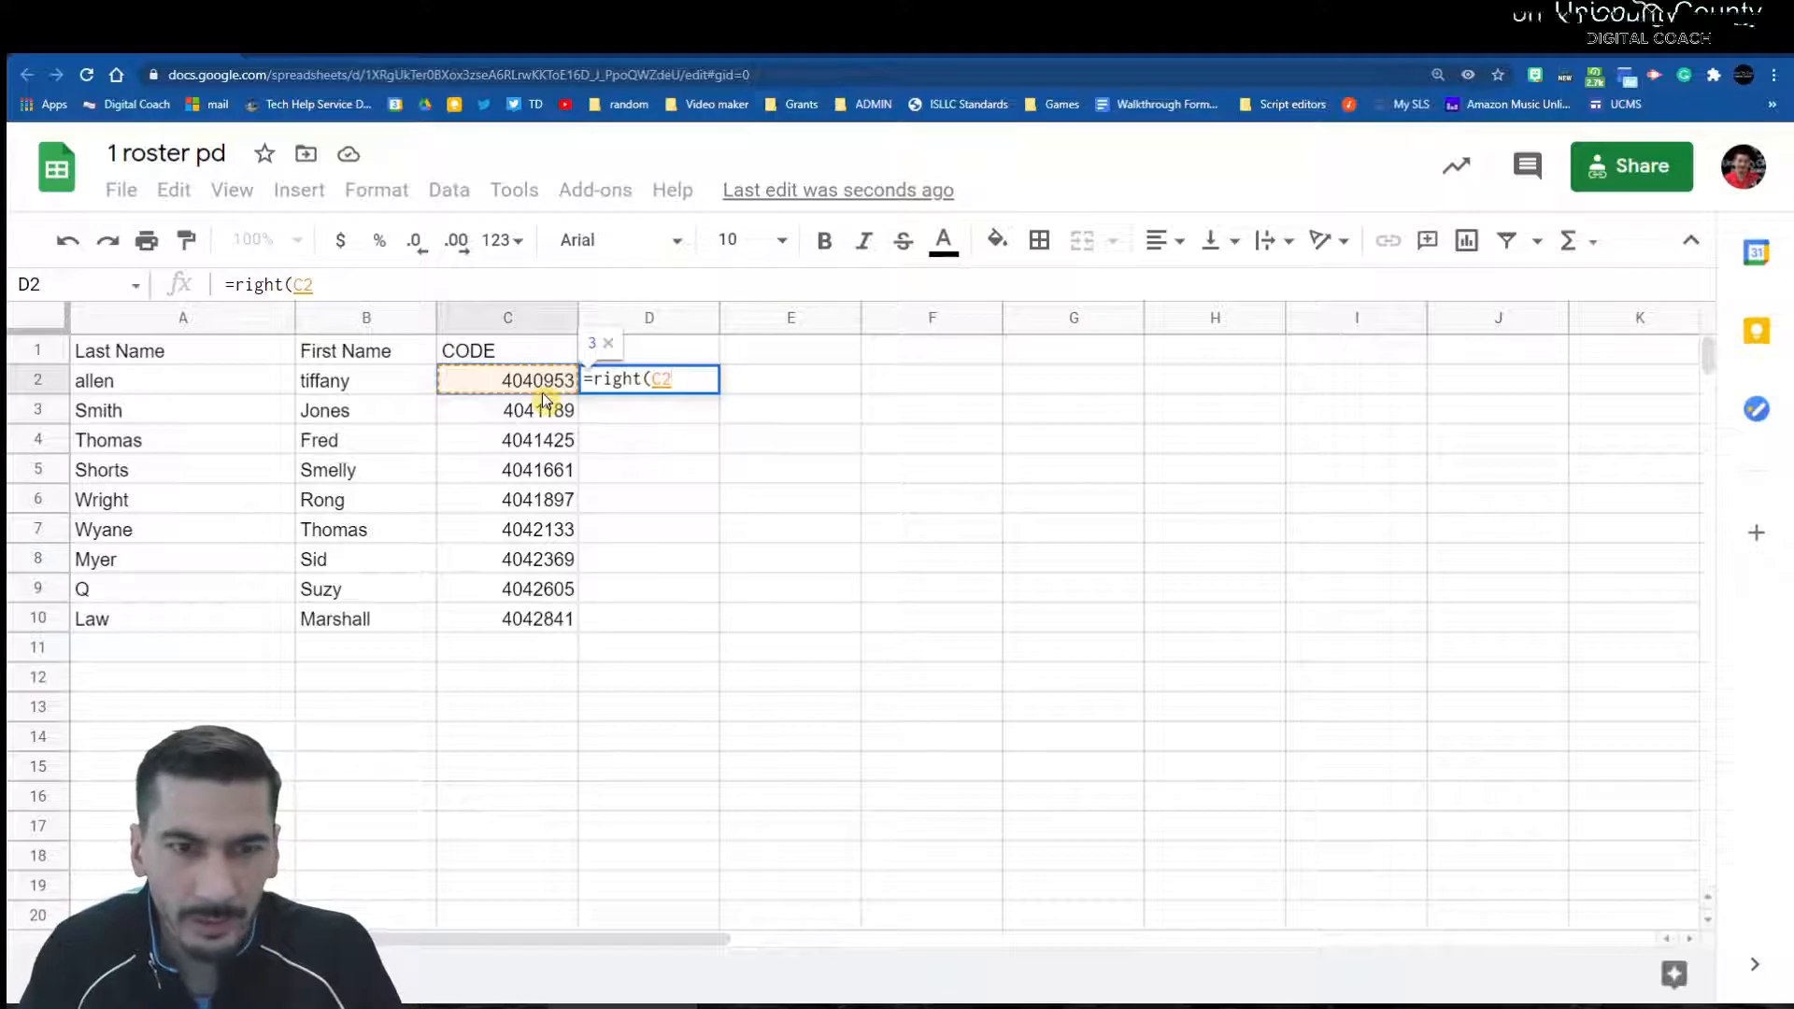
type(",4)")
key("Return")
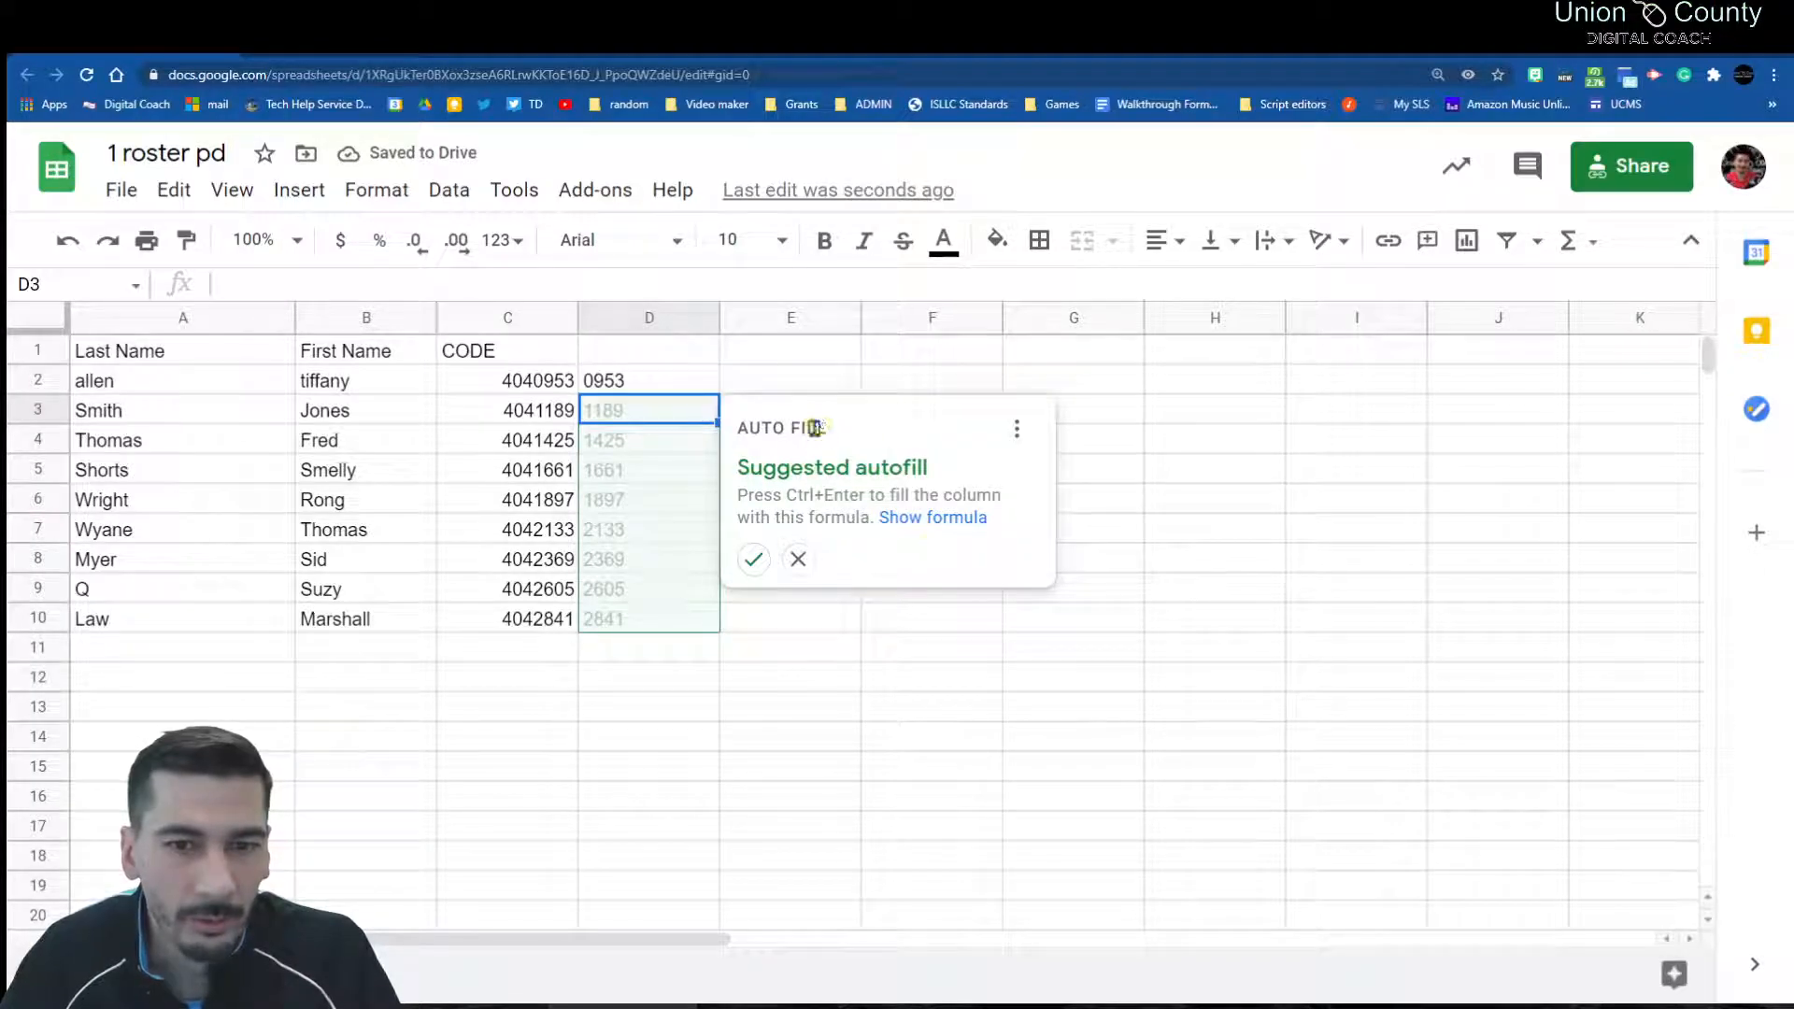
left_click(754, 561)
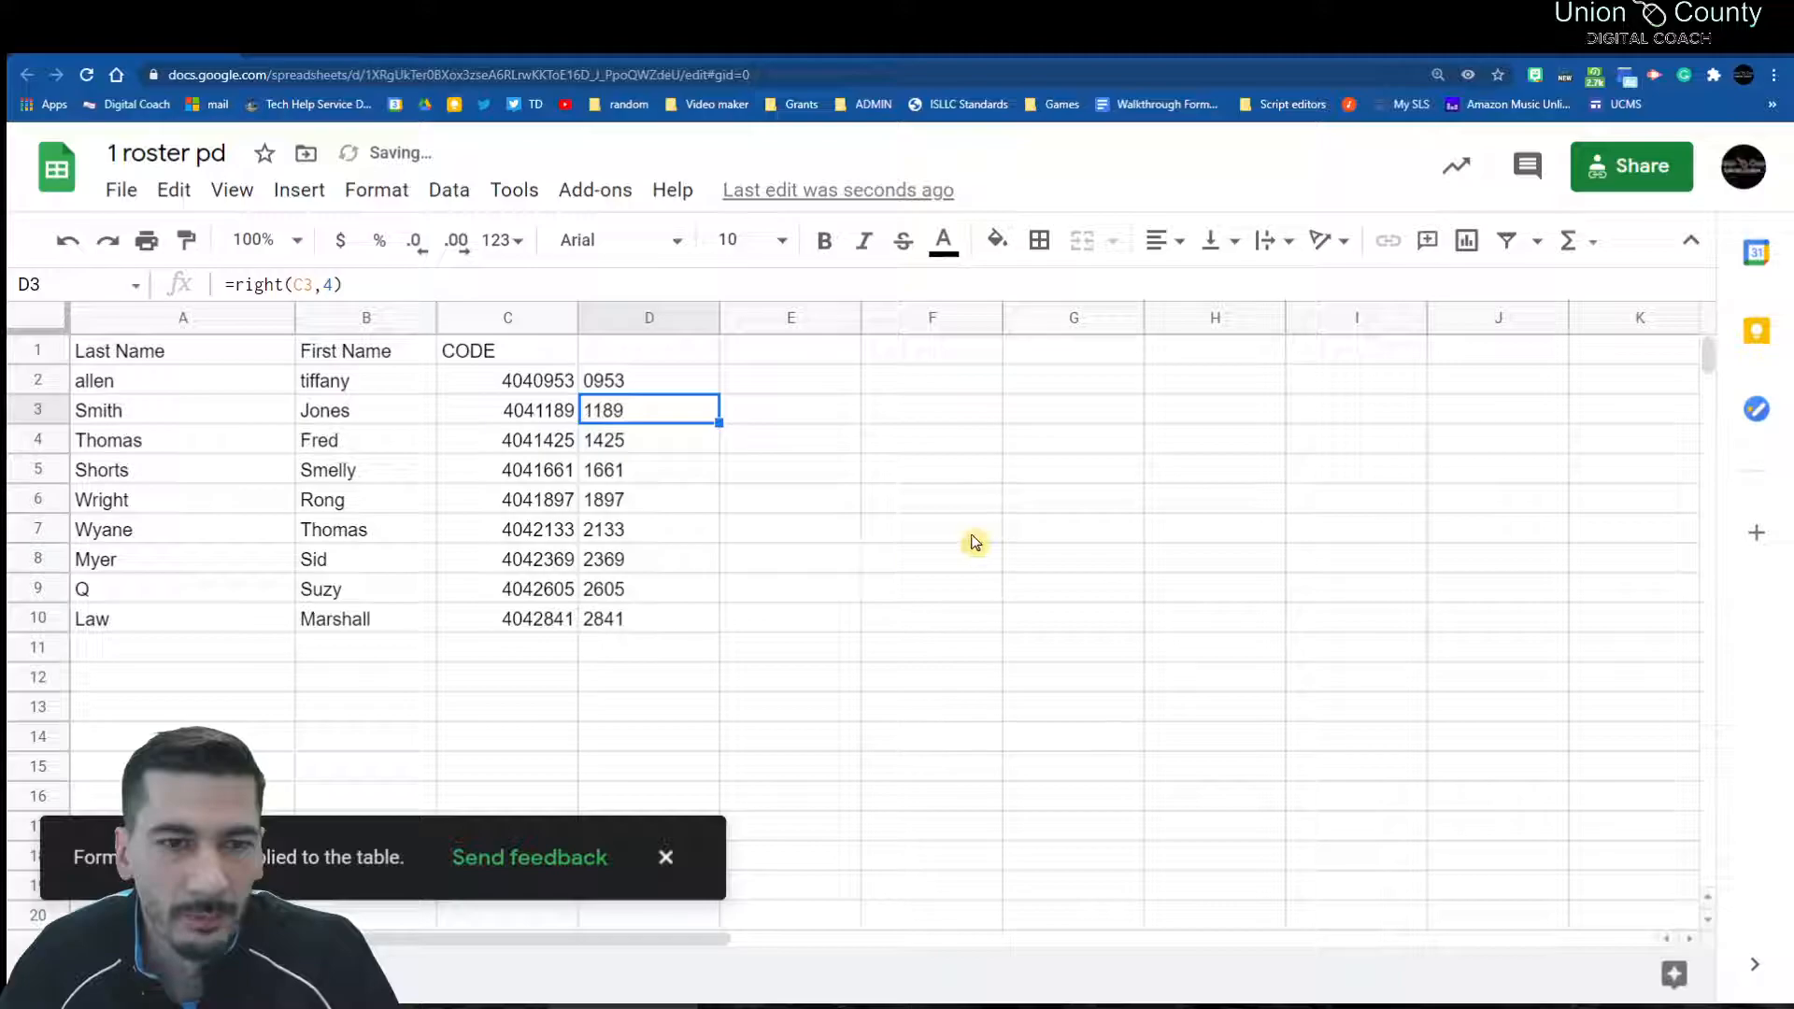
left_click(930, 593)
left_click(667, 855)
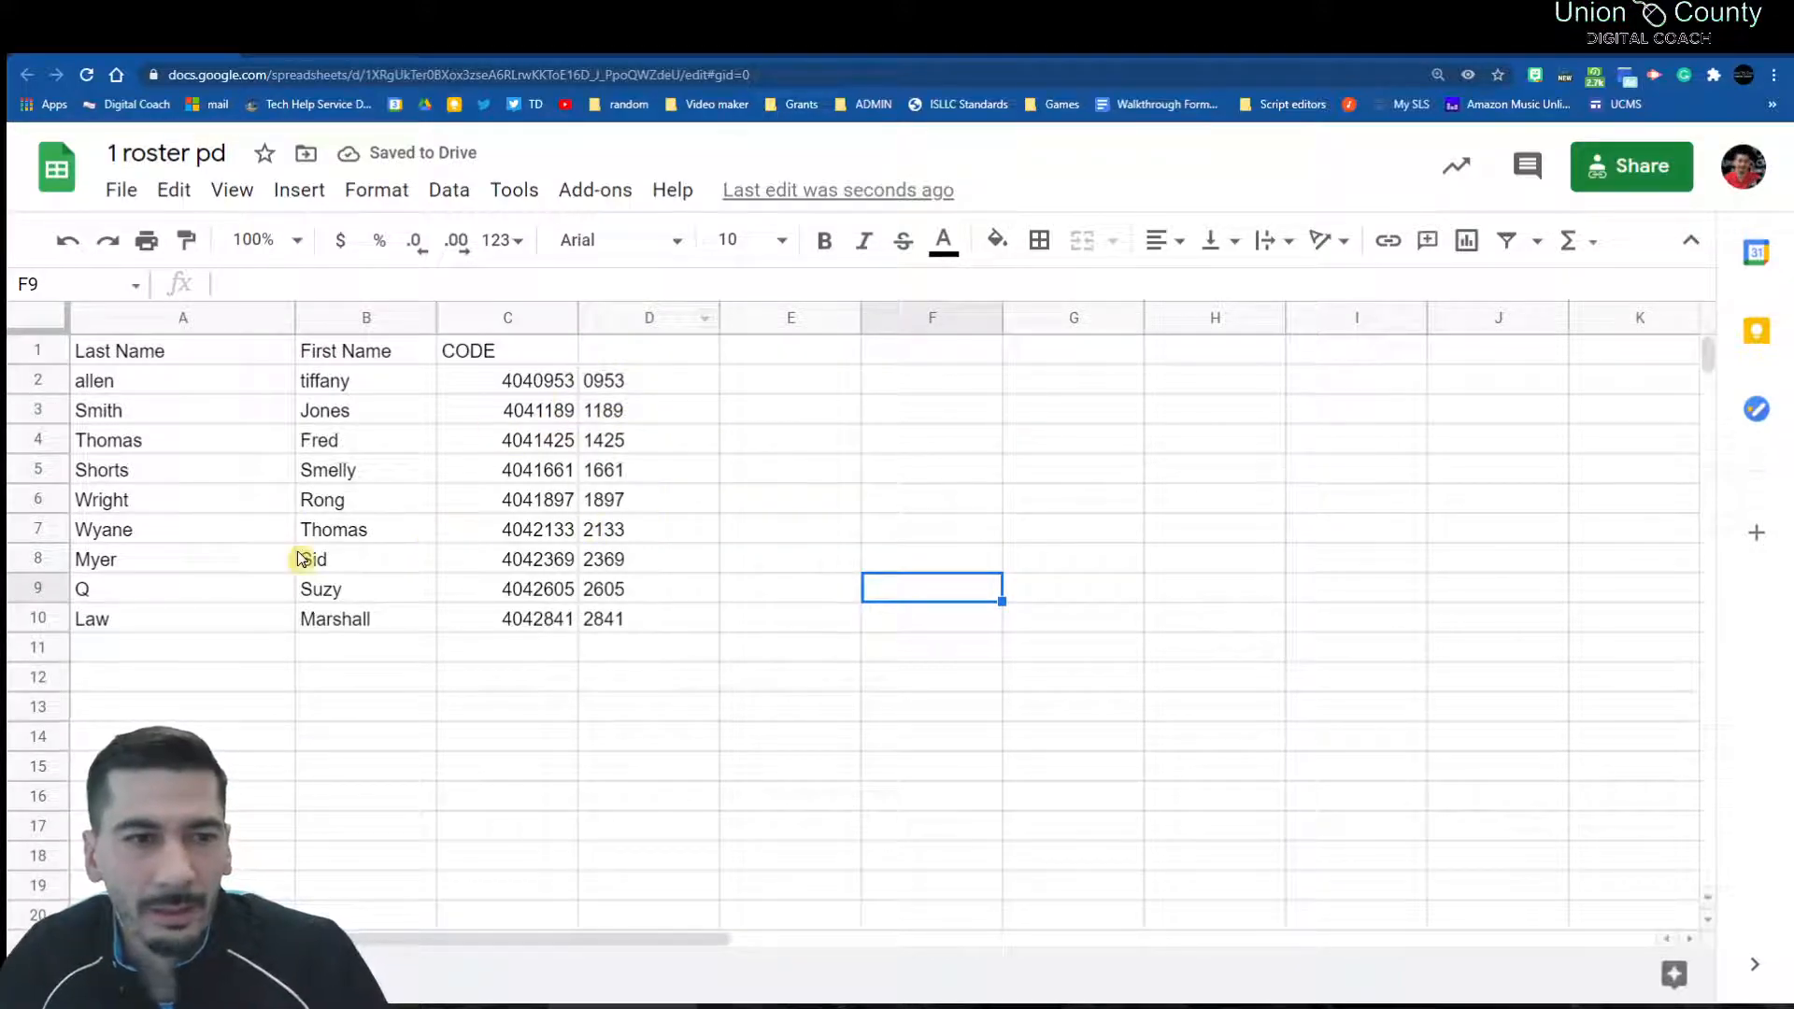